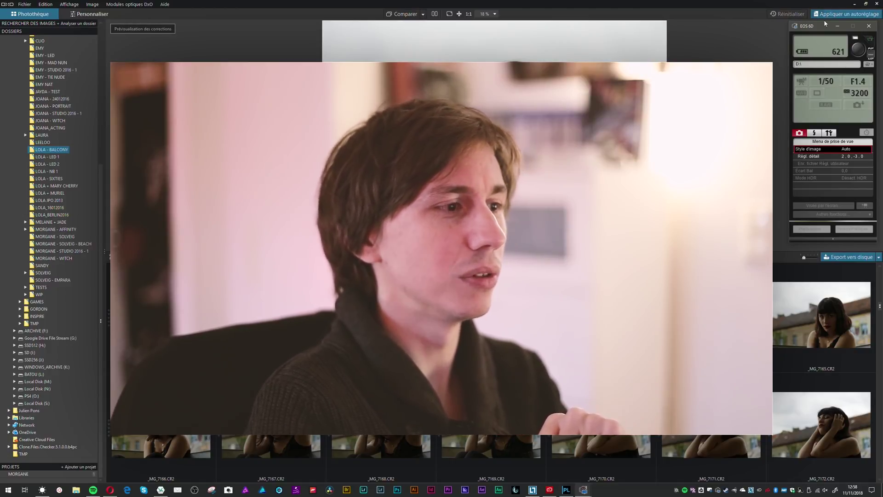
Minimize the EOS 6D remote-control window and show _MG_7162.CR2 in the customization workspace
{"action": "left_click", "coordinate": [837, 26]}
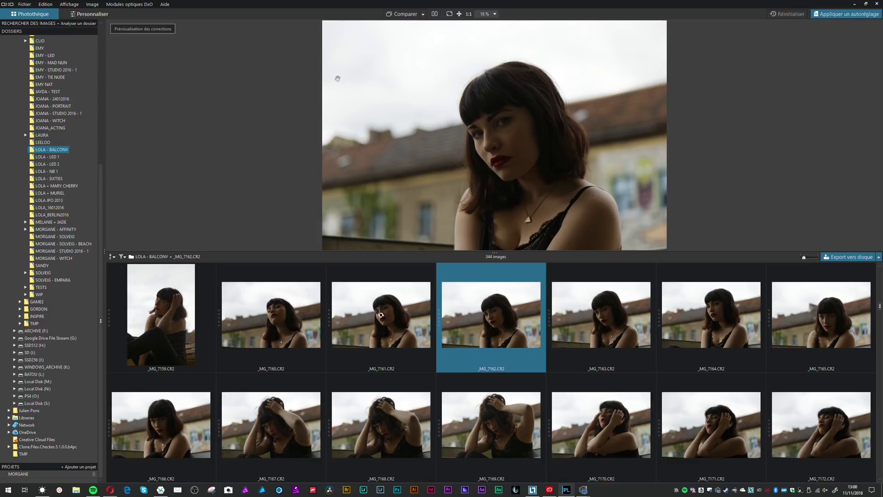
{"action": "key", "text": "F7"}
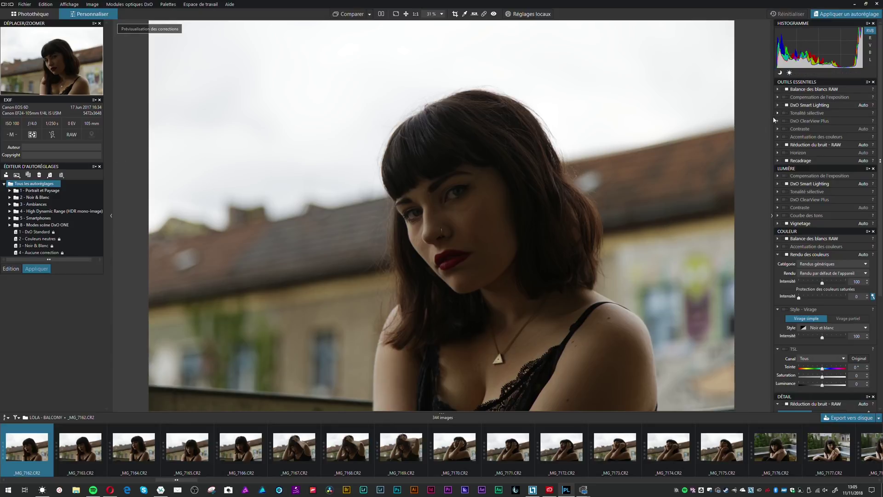
Examine the RAW white balance and exposure compensation settings among the essential tools, collapsing each one again
{"action": "left_click", "coordinate": [778, 89]}
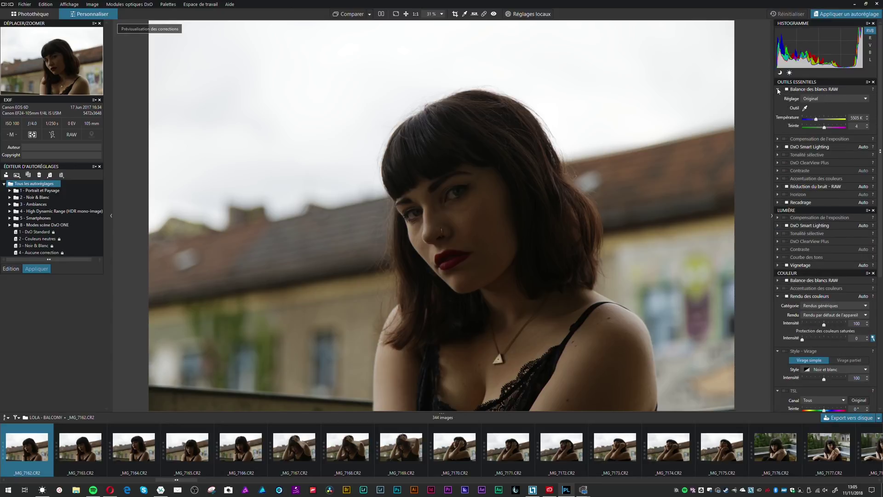
{"action": "left_click", "coordinate": [778, 90]}
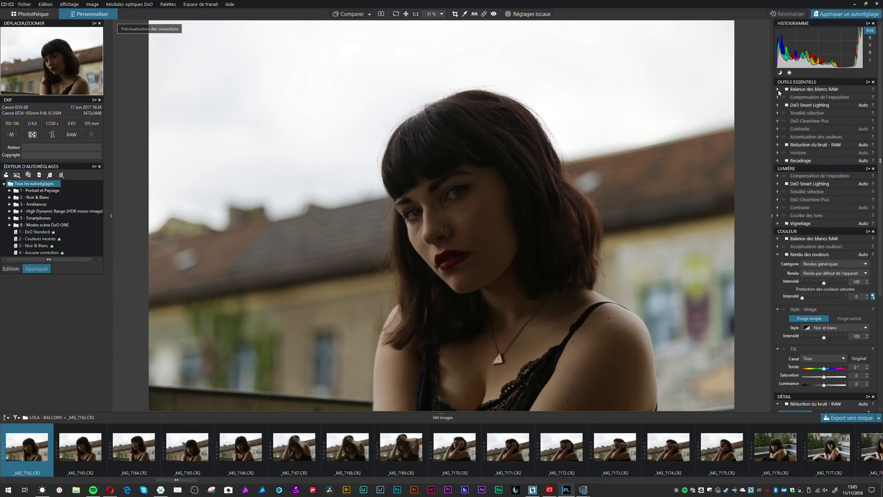
{"action": "left_click", "coordinate": [778, 98]}
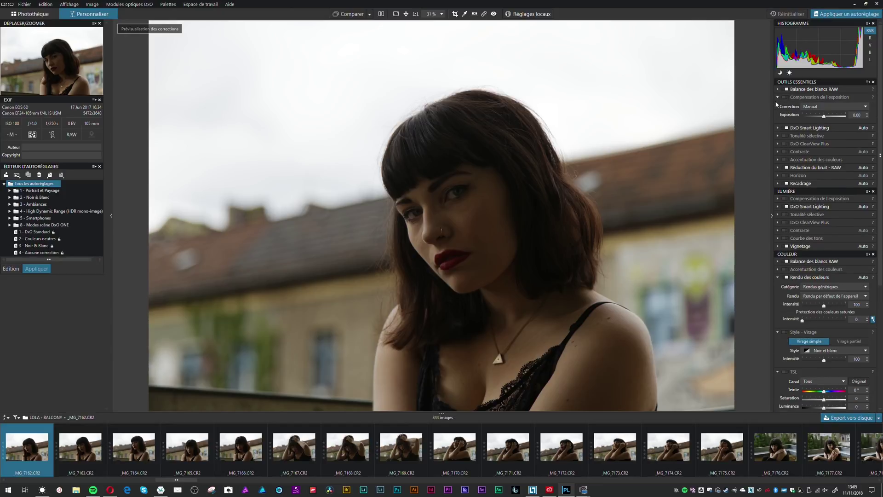
{"action": "left_click", "coordinate": [777, 97]}
Try DxO Smart Lighting at a custom intensity of 54 and disable the correction
{"action": "left_click", "coordinate": [778, 105]}
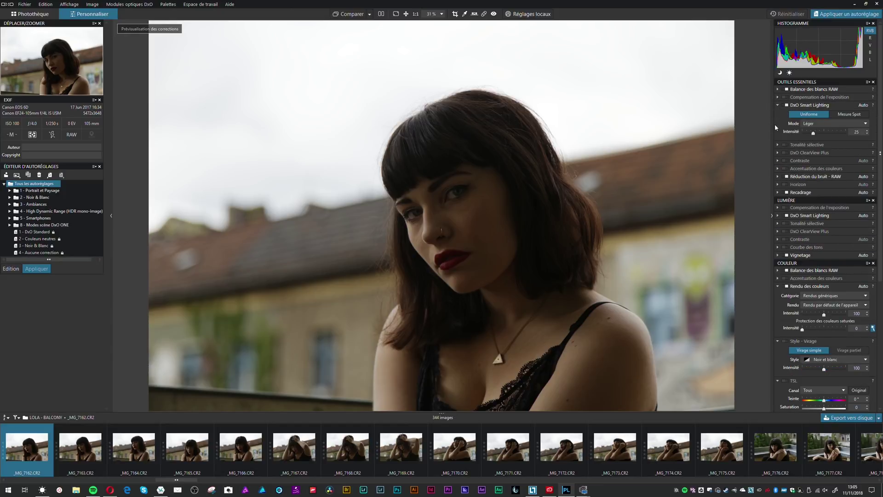
{"action": "mouse_move", "coordinate": [813, 133]}
{"action": "left_mouse_down"}
{"action": "mouse_move", "coordinate": [841, 138]}
{"action": "mouse_move", "coordinate": [822, 138]}
{"action": "mouse_move", "coordinate": [829, 137]}
{"action": "left_mouse_up"}
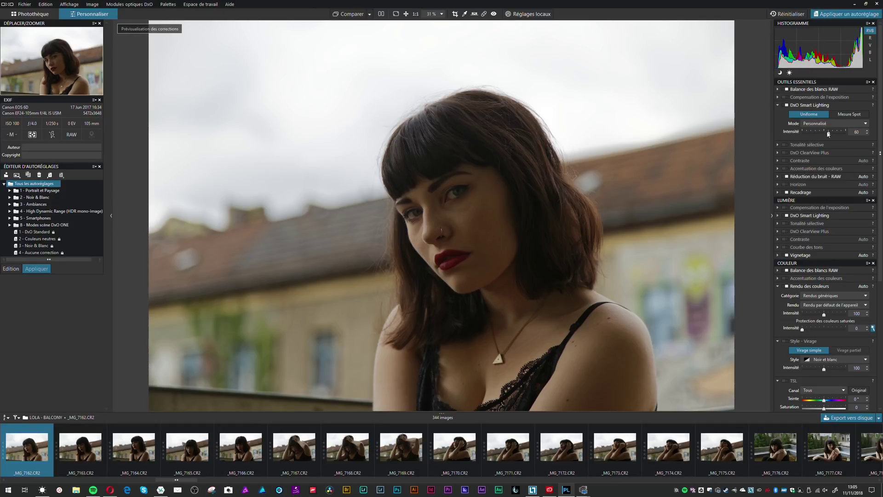
{"action": "mouse_move", "coordinate": [829, 133]}
{"action": "left_mouse_down"}
{"action": "mouse_move", "coordinate": [813, 134]}
{"action": "mouse_move", "coordinate": [825, 143]}
{"action": "left_mouse_up"}
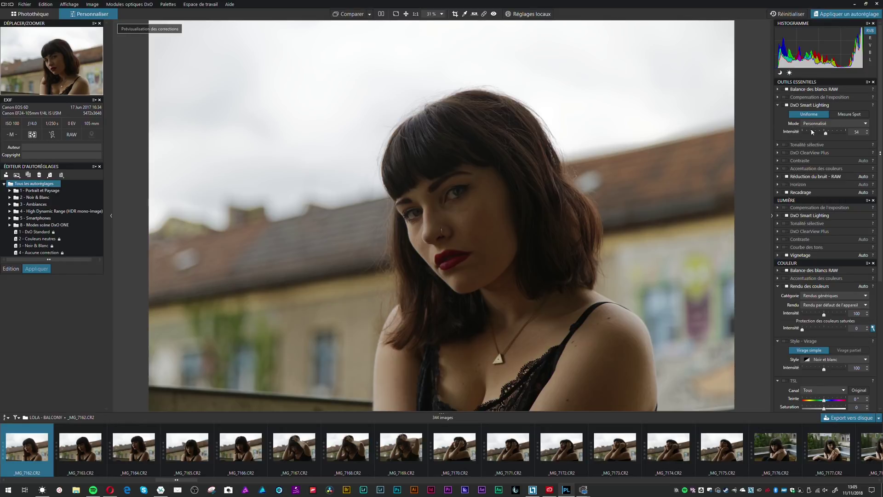
{"action": "left_click", "coordinate": [786, 105]}
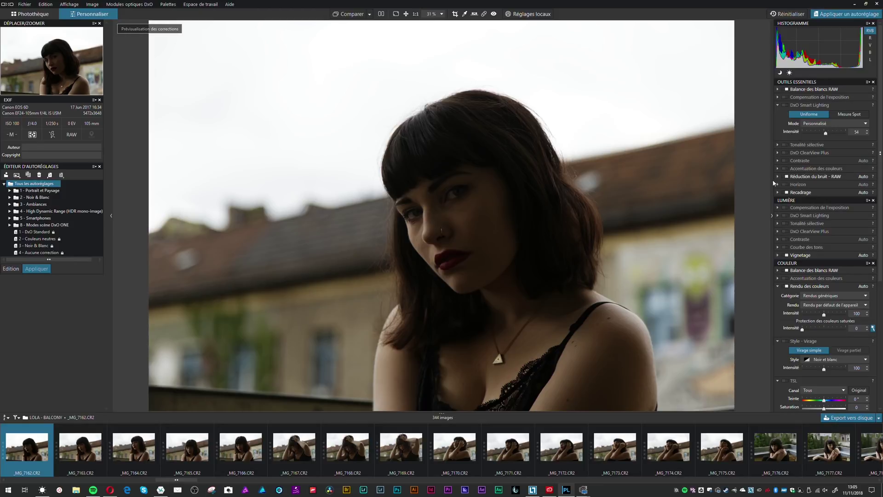
Try a brighter manual exposure compensation in the light settings and reset it to 0
{"action": "left_click", "coordinate": [778, 207]}
{"action": "left_click_drag", "start_coordinate": [825, 227], "coordinate": [828, 228]}
{"action": "left_click", "coordinate": [854, 228]}
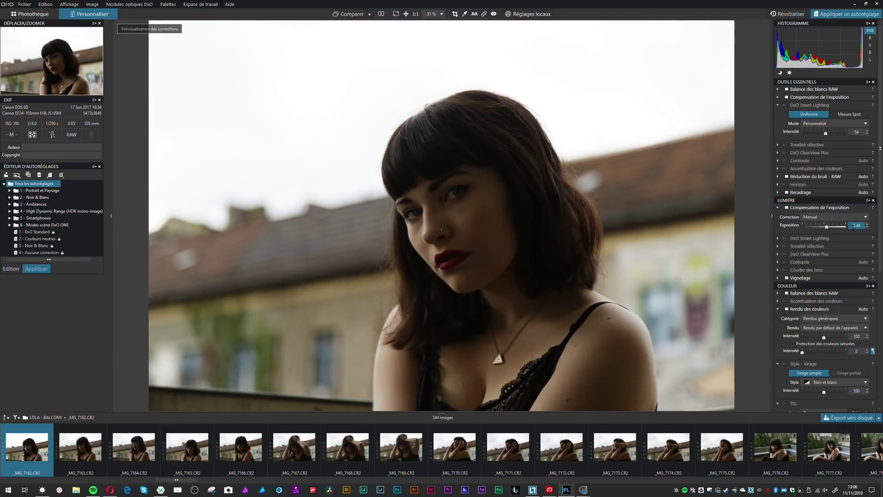
{"action": "type", "text": "0"}
{"action": "key", "text": "Return"}
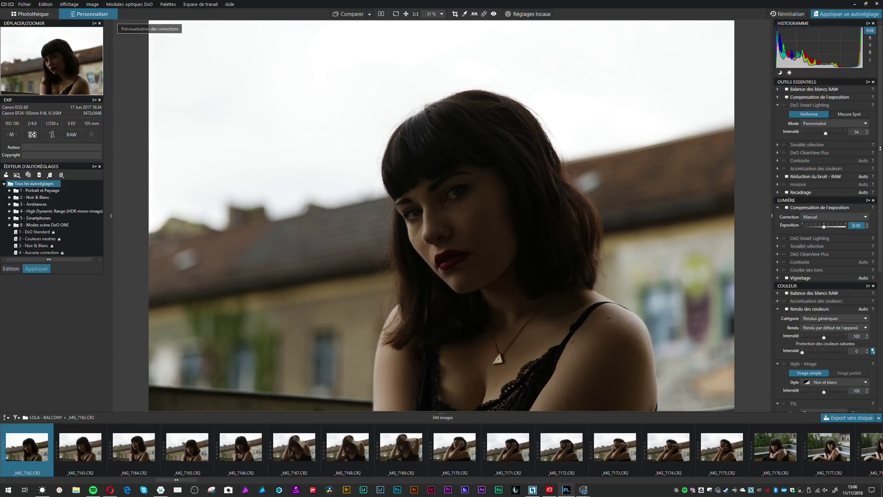
Expand the tone curve and selective tonality settings, try a highlights adjustment and reset it to 0
{"action": "left_click", "coordinate": [779, 271]}
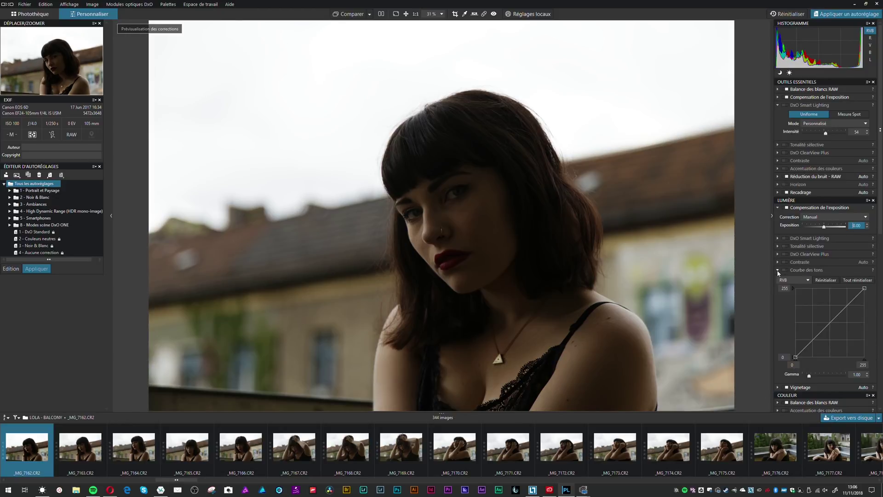
{"action": "left_click", "coordinate": [779, 248]}
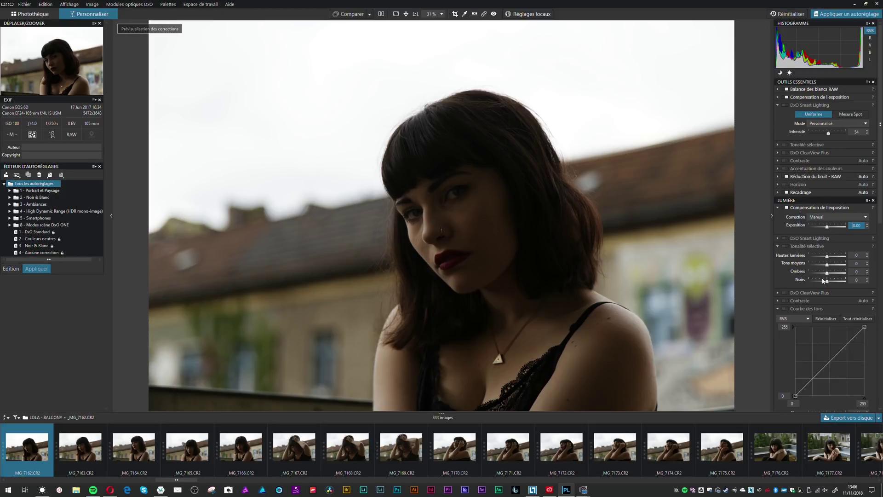
{"action": "mouse_move", "coordinate": [827, 258]}
{"action": "left_mouse_down"}
{"action": "mouse_move", "coordinate": [836, 259]}
{"action": "mouse_move", "coordinate": [829, 260]}
{"action": "left_mouse_up"}
{"action": "left_click", "coordinate": [826, 257]}
{"action": "left_click", "coordinate": [856, 256]}
{"action": "type", "text": "0"}
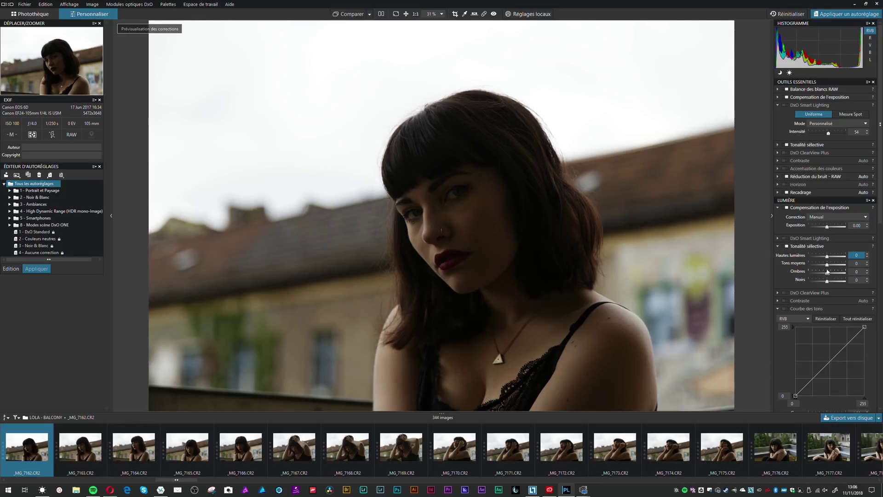
Raise the selective tonality shadows to 56 and compare the portrait with its uncorrected version
{"action": "left_click_drag", "start_coordinate": [828, 273], "coordinate": [839, 276]}
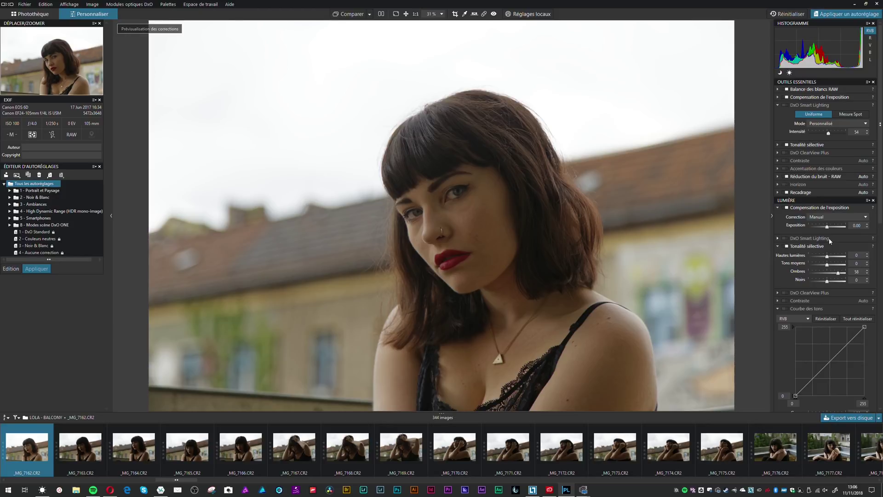
{"action": "left_click_drag", "start_coordinate": [839, 274], "coordinate": [837, 275]}
{"action": "left_click", "coordinate": [343, 14]}
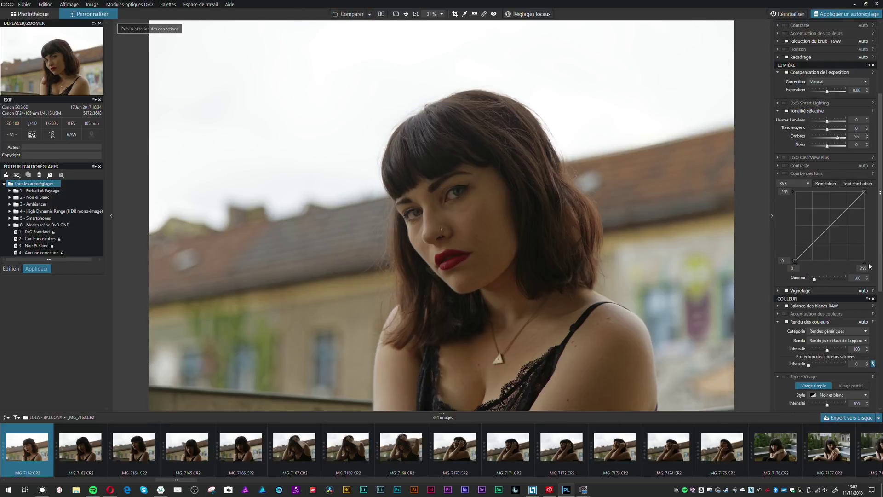
Inspect the dark hair beside the woman's face at 350 % for shadow noise
{"action": "scroll", "coordinate": [543, 246], "scroll_direction": "up", "scroll_amount": 1}
{"action": "scroll", "coordinate": [544, 246], "scroll_direction": "up", "scroll_amount": 5}
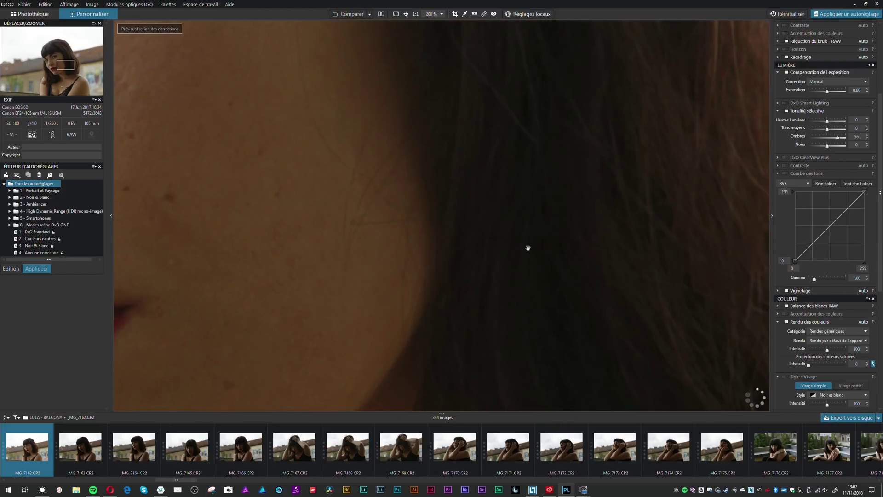
{"action": "left_click_drag", "start_coordinate": [545, 223], "coordinate": [416, 267]}
{"action": "scroll", "coordinate": [446, 271], "scroll_direction": "up", "scroll_amount": 2}
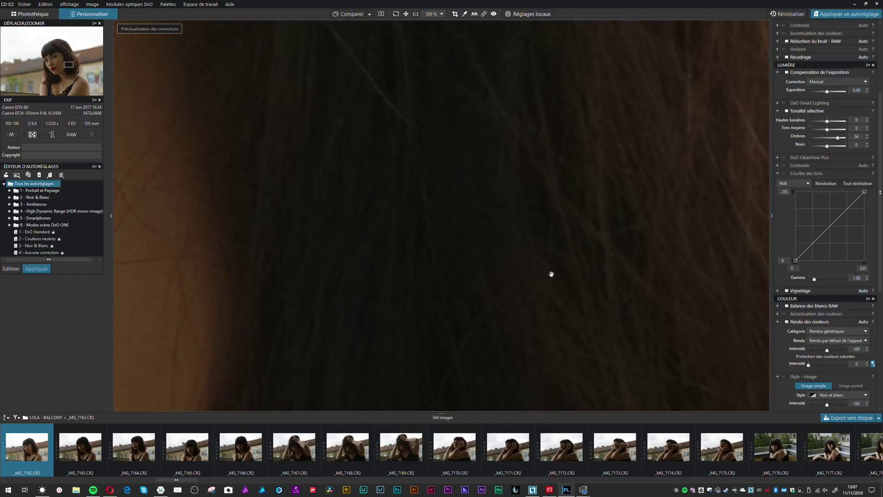
{"action": "scroll", "coordinate": [882, 100], "scroll_direction": "up", "scroll_amount": 3}
Expand RAW noise reduction among the essential tools and locate the same settings in the detail section
{"action": "left_click_drag", "start_coordinate": [882, 100], "coordinate": [881, 95]}
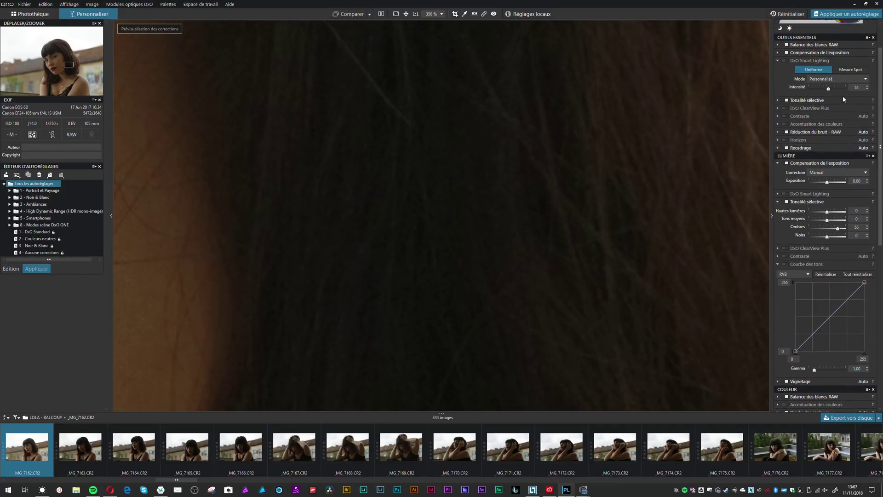
{"action": "left_click", "coordinate": [778, 132]}
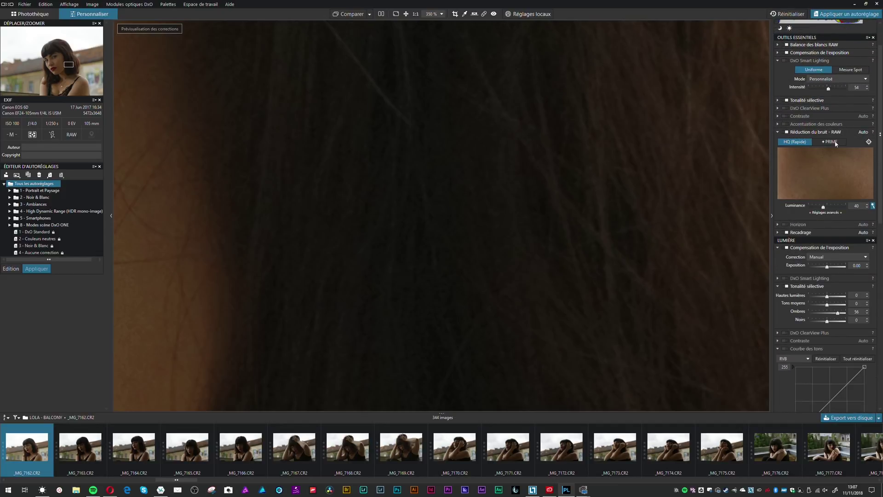
{"action": "left_click_drag", "start_coordinate": [880, 103], "coordinate": [873, 239]}
{"action": "scroll", "coordinate": [873, 239], "scroll_direction": "down", "scroll_amount": 3}
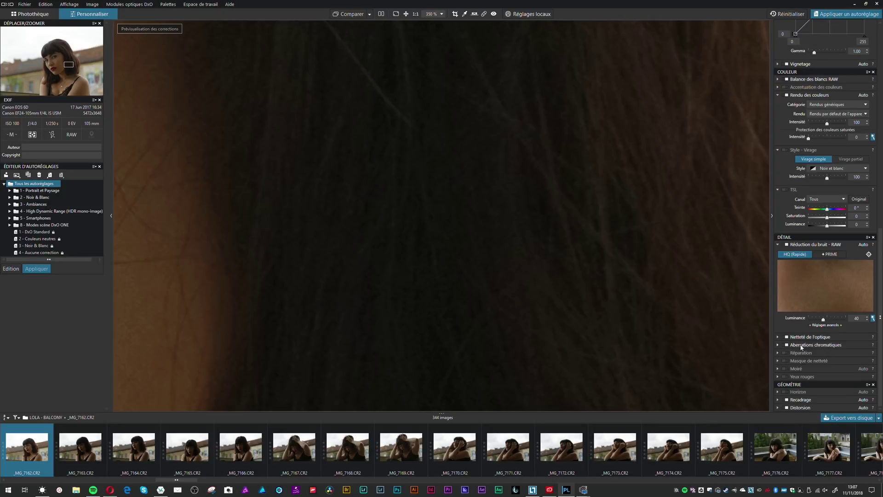
{"action": "left_click_drag", "start_coordinate": [880, 239], "coordinate": [838, 59]}
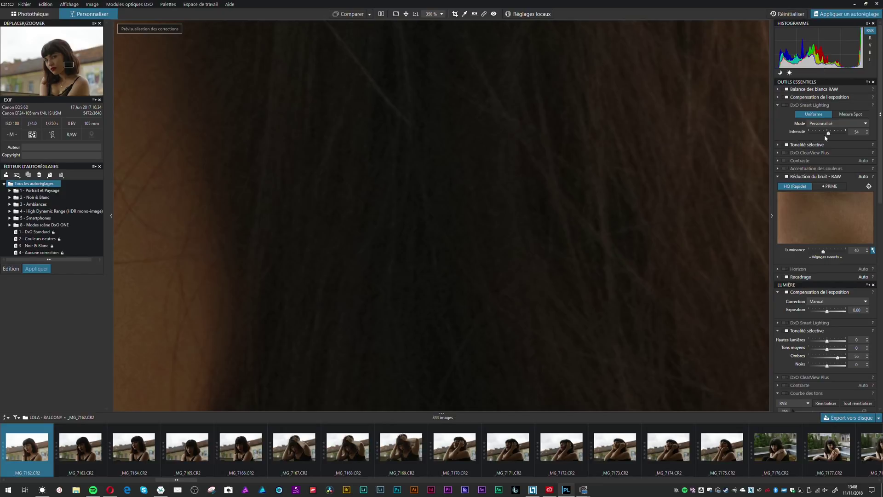
{"action": "scroll", "coordinate": [824, 134], "scroll_direction": "down", "scroll_amount": 5}
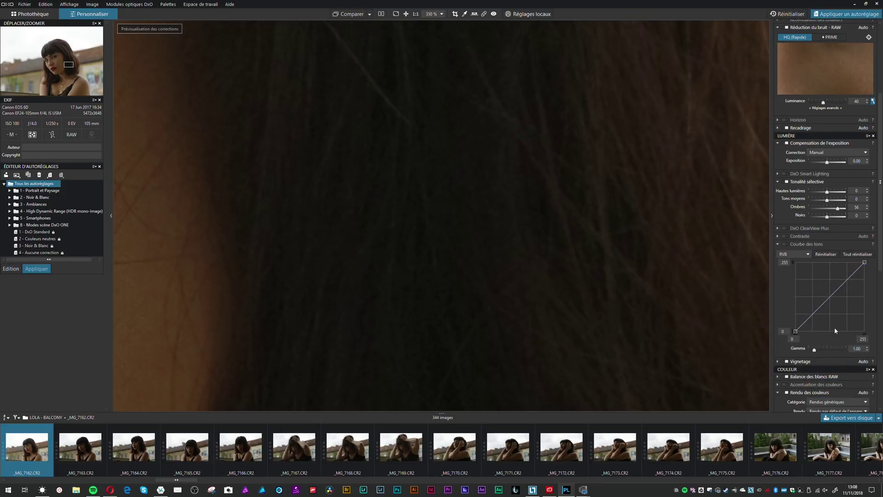
{"action": "scroll", "coordinate": [836, 331], "scroll_direction": "down", "scroll_amount": 5}
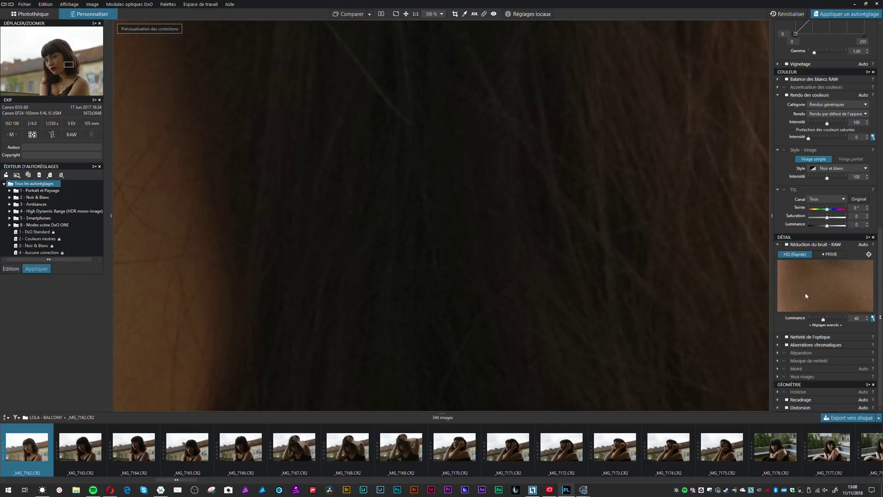
Disable RAW noise reduction to examine the noise in the hair, and re-enable it
{"action": "left_click", "coordinate": [786, 245]}
{"action": "left_click_drag", "start_coordinate": [320, 219], "coordinate": [414, 375]}
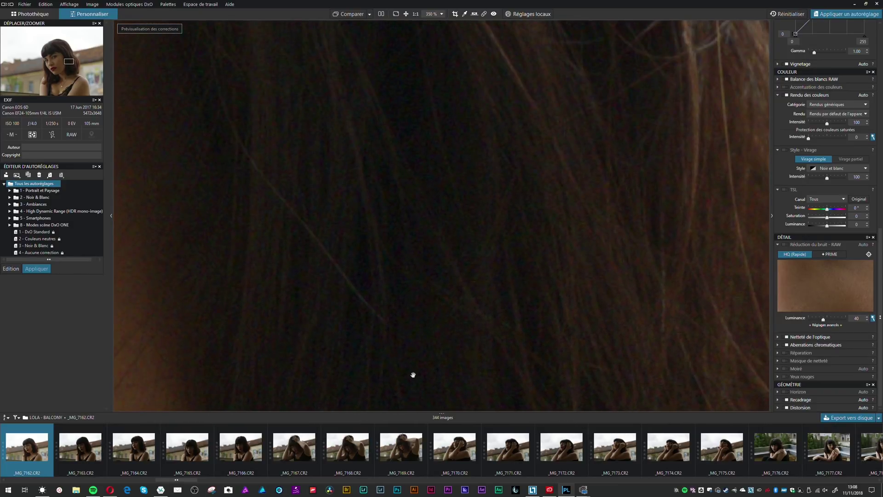
{"action": "left_click", "coordinate": [787, 244]}
{"action": "left_click_drag", "start_coordinate": [515, 317], "coordinate": [519, 161]}
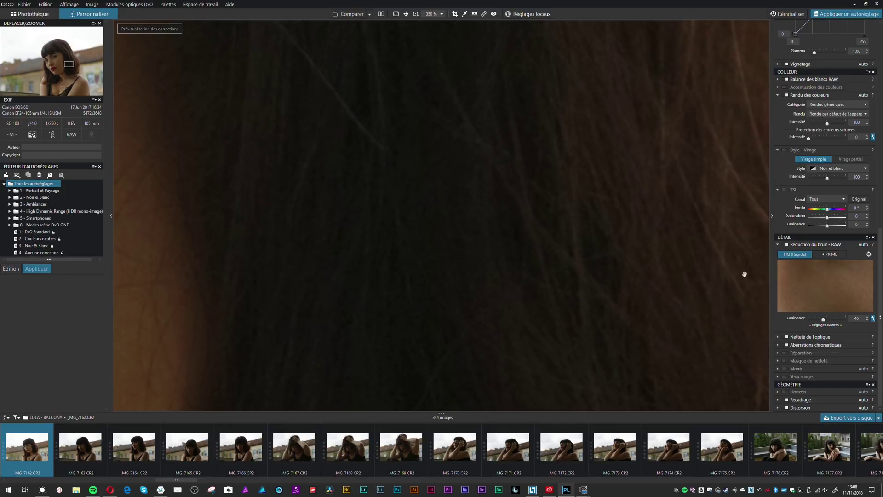
Switch RAW noise reduction to PRIME and centre its preview loupe on the dark hair beside the cheek
{"action": "left_click", "coordinate": [833, 256]}
{"action": "left_click", "coordinate": [868, 253]}
{"action": "left_click_drag", "start_coordinate": [445, 210], "coordinate": [310, 195]}
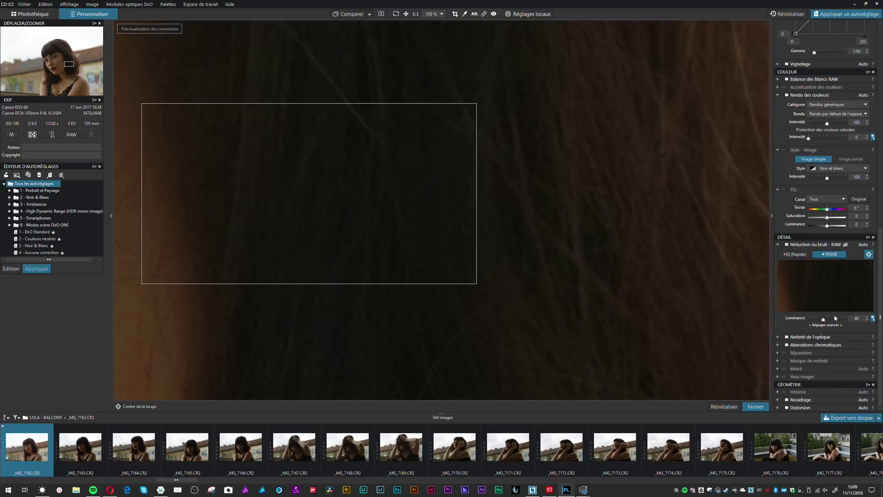
Show the advanced PRIME noise reduction settings and set luminance to 0, with manual chrominance at 100
{"action": "left_click", "coordinate": [823, 324]}
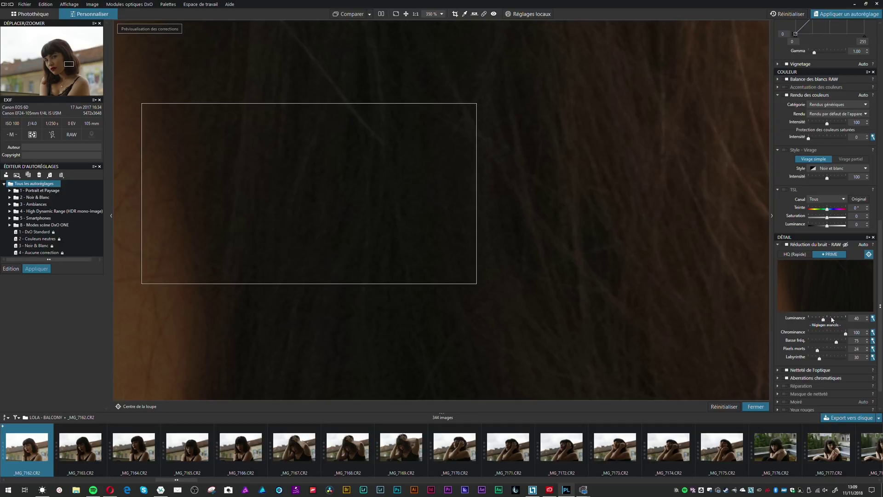
{"action": "left_click", "coordinate": [827, 332]}
{"action": "left_click", "coordinate": [803, 336]}
{"action": "left_click", "coordinate": [838, 333]}
{"action": "left_click_drag", "start_coordinate": [823, 319], "coordinate": [792, 321]}
Close the loupe-centring tool and inspect the hair near the neck at 400 %
{"action": "scroll", "coordinate": [356, 258], "scroll_direction": "up", "scroll_amount": 1}
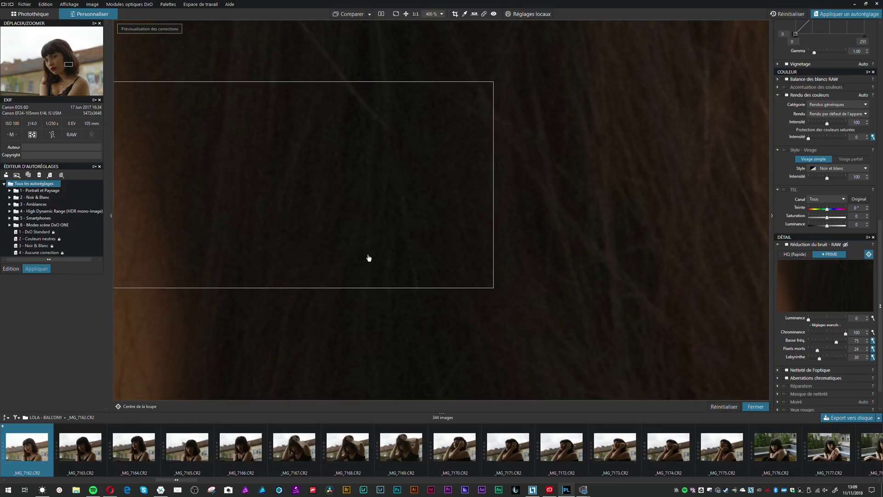
{"action": "left_click", "coordinate": [869, 254]}
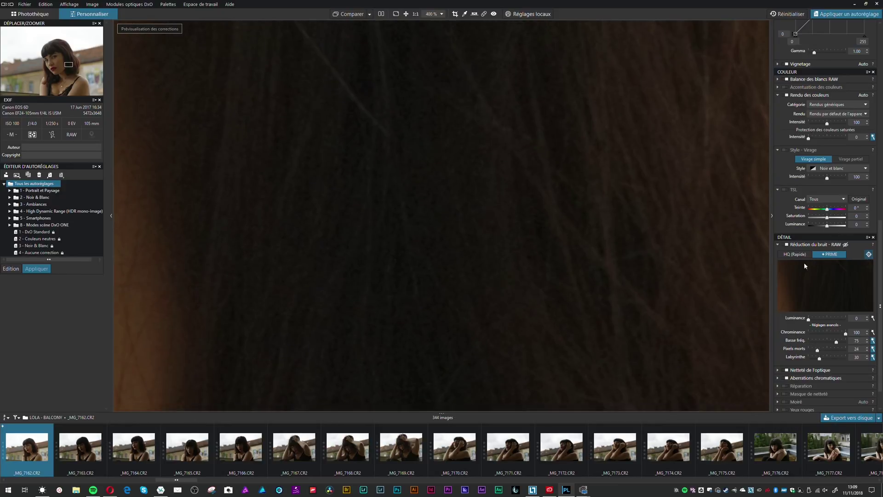
{"action": "left_click_drag", "start_coordinate": [393, 249], "coordinate": [465, 78]}
{"action": "left_click_drag", "start_coordinate": [471, 303], "coordinate": [482, 91]}
{"action": "left_click_drag", "start_coordinate": [479, 231], "coordinate": [482, 140]}
{"action": "left_click_drag", "start_coordinate": [392, 243], "coordinate": [513, 242]}
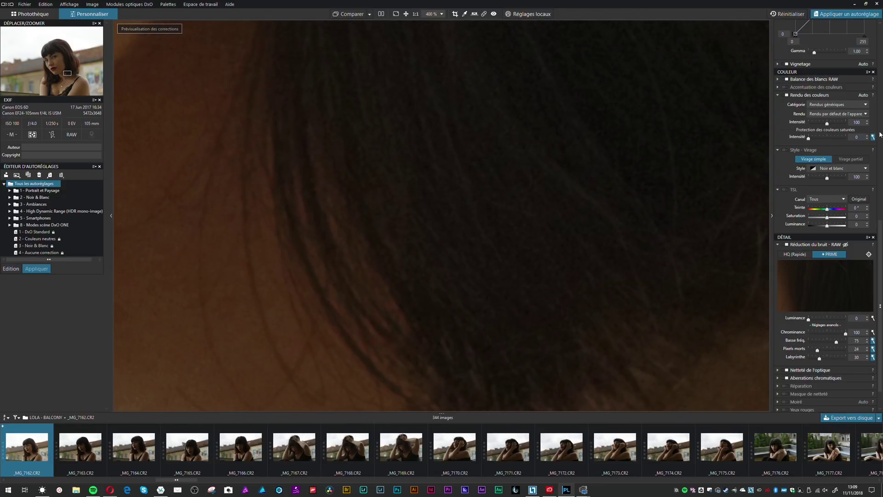
Raise the selective tonality shadows to 79 and return to the noise reduction settings in the detail section
{"action": "scroll", "coordinate": [877, 234], "scroll_direction": "up", "scroll_amount": 8}
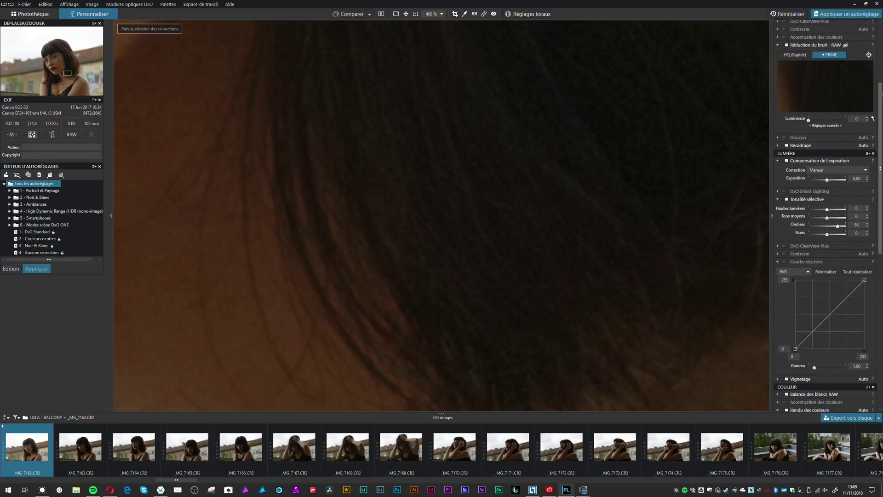
{"action": "left_click_drag", "start_coordinate": [828, 228], "coordinate": [835, 227]}
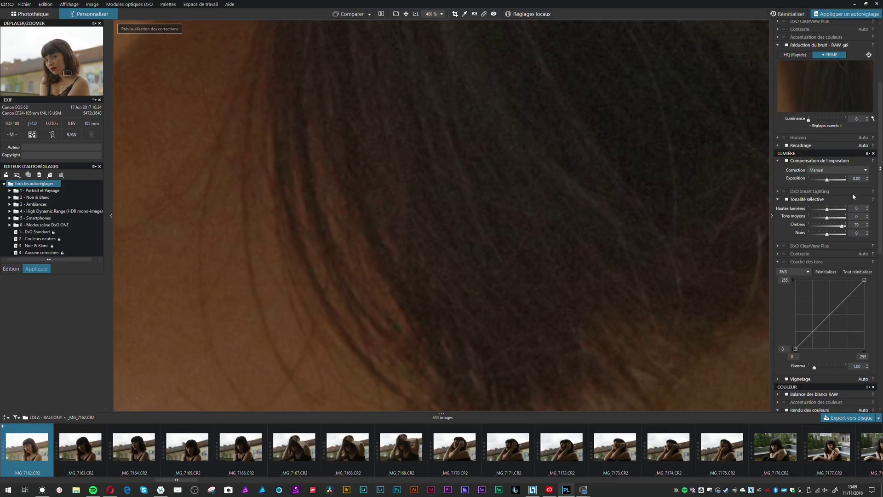
{"action": "left_click_drag", "start_coordinate": [882, 176], "coordinate": [867, 285]}
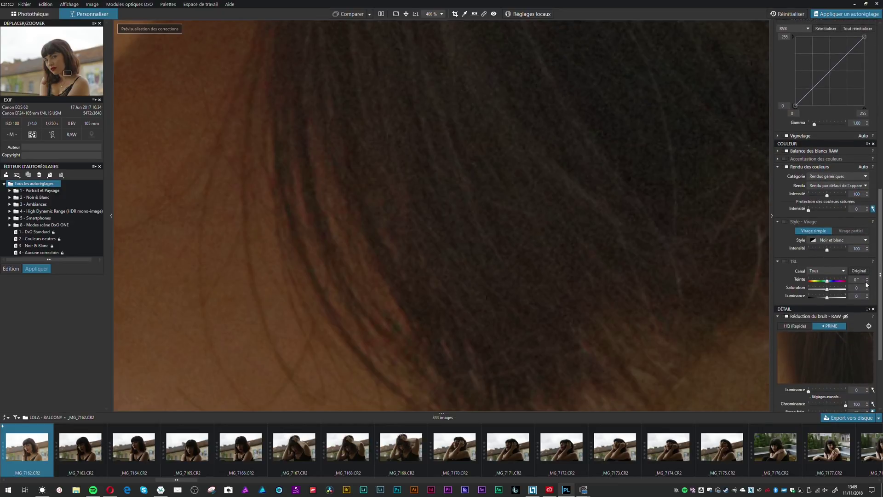
{"action": "scroll", "coordinate": [867, 286], "scroll_direction": "down", "scroll_amount": 3}
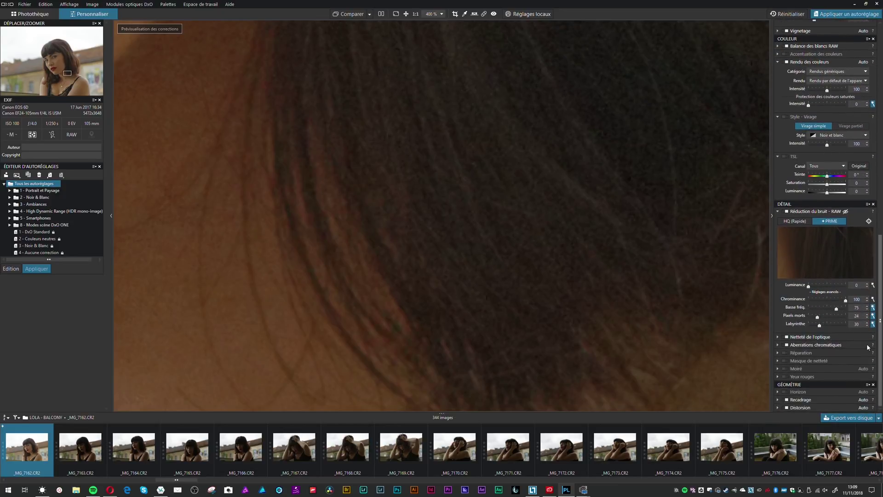
Try PRIME luminance values of 70 and 63 while comparing the noise in the dark hair and adjoining skin
{"action": "left_click_drag", "start_coordinate": [808, 285], "coordinate": [836, 287]}
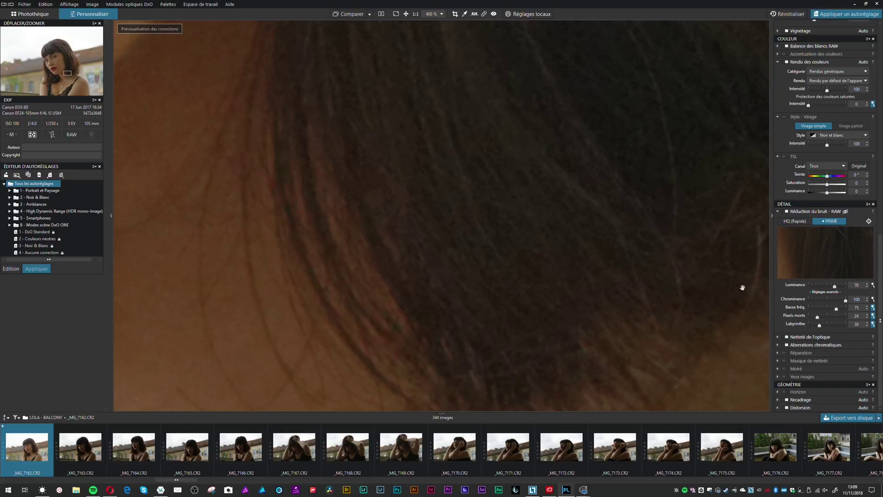
{"action": "left_click_drag", "start_coordinate": [554, 195], "coordinate": [528, 262]}
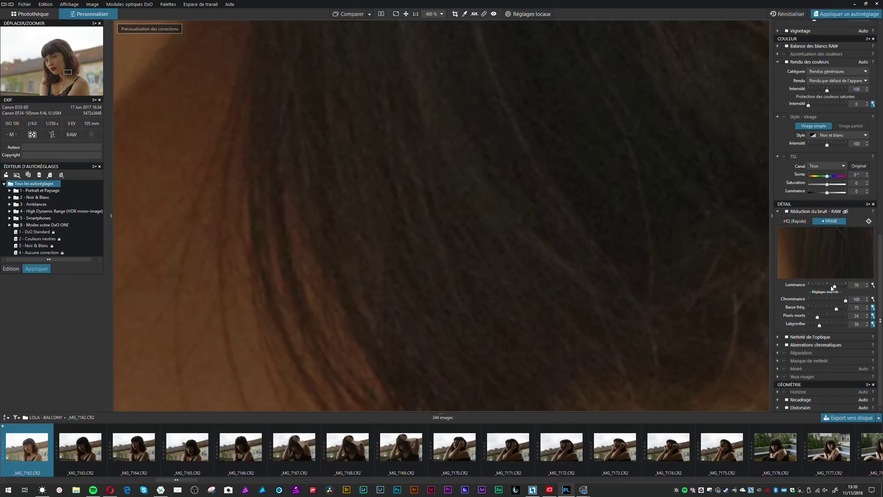
{"action": "left_click_drag", "start_coordinate": [830, 289], "coordinate": [826, 288]}
{"action": "left_click_drag", "start_coordinate": [826, 287], "coordinate": [833, 287]}
{"action": "left_click_drag", "start_coordinate": [604, 192], "coordinate": [532, 349]}
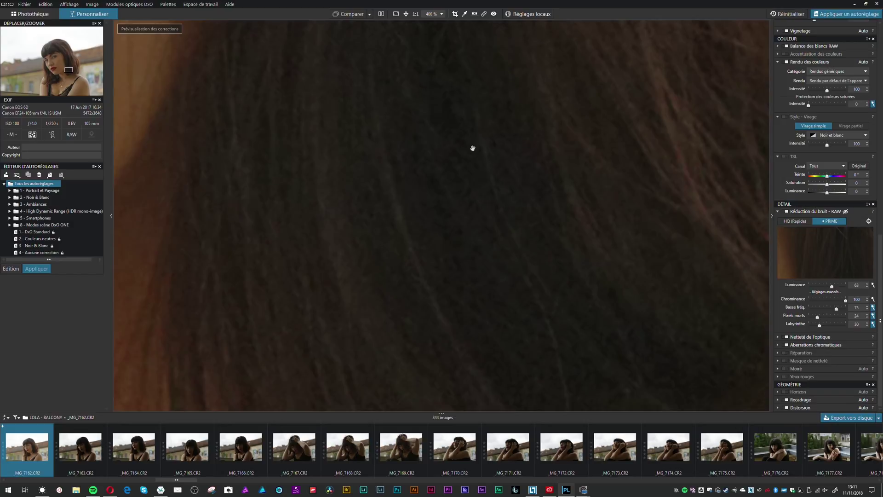
{"action": "left_click_drag", "start_coordinate": [474, 145], "coordinate": [443, 300]}
{"action": "left_click_drag", "start_coordinate": [507, 266], "coordinate": [564, 344]}
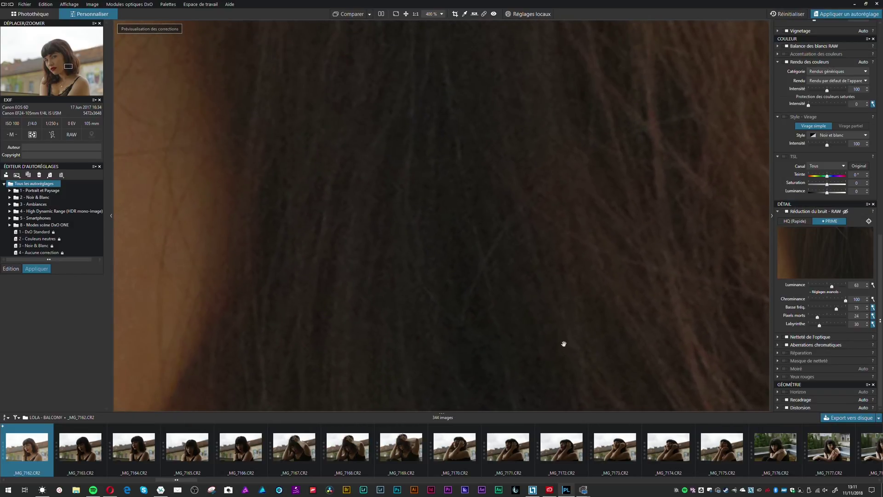
{"action": "left_click_drag", "start_coordinate": [447, 282], "coordinate": [571, 193]}
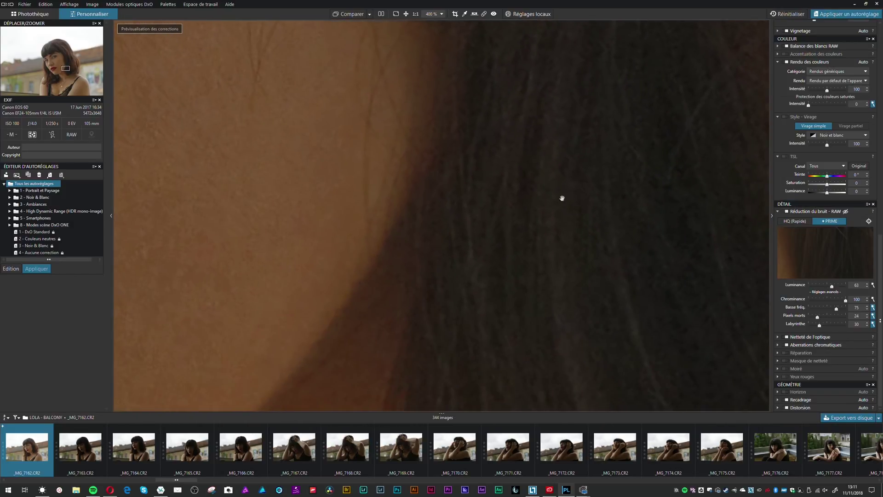
Set the PRIME luminance to 71 and inspect the hair between the cheek and the neck
{"action": "left_click_drag", "start_coordinate": [833, 287], "coordinate": [837, 287]}
{"action": "left_click_drag", "start_coordinate": [759, 275], "coordinate": [668, 145]}
{"action": "left_click_drag", "start_coordinate": [658, 231], "coordinate": [515, 109]}
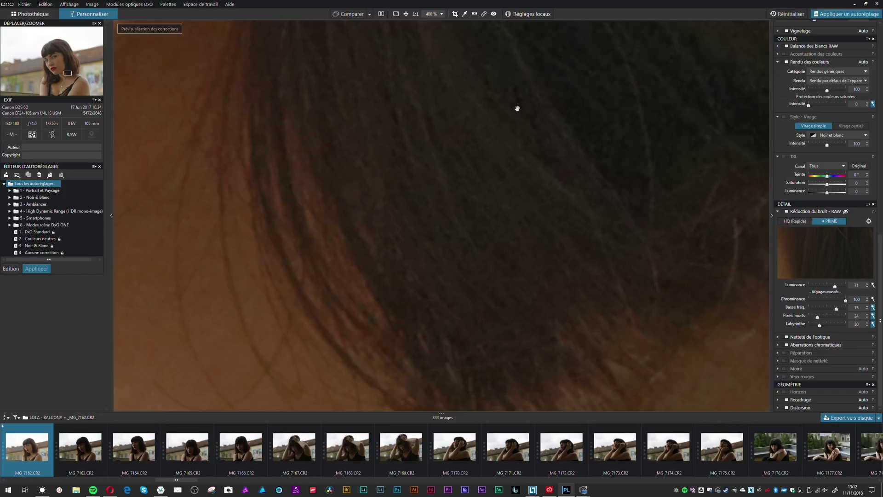
{"action": "left_click_drag", "start_coordinate": [517, 108], "coordinate": [381, 259]}
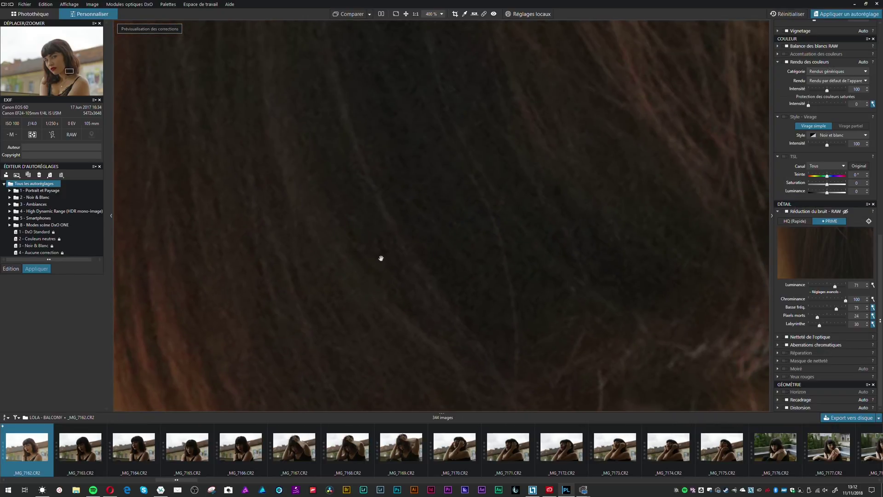
{"action": "left_click_drag", "start_coordinate": [615, 198], "coordinate": [382, 142]}
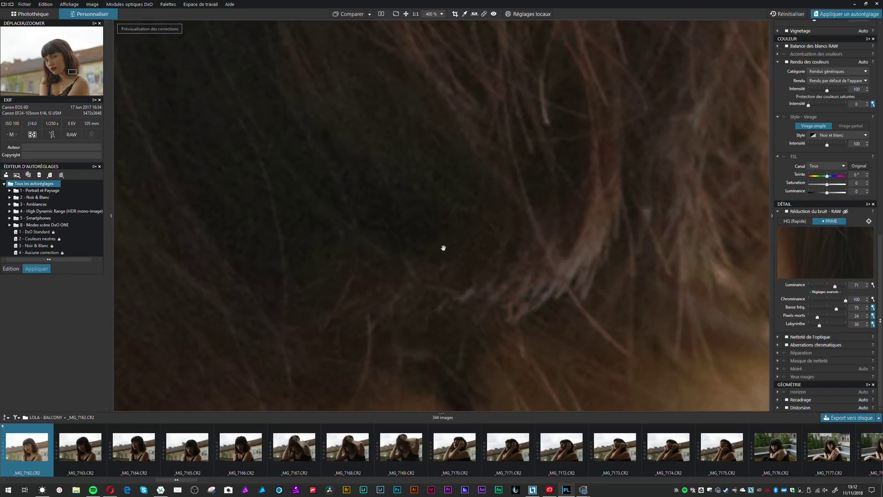
{"action": "left_click_drag", "start_coordinate": [375, 250], "coordinate": [562, 205]}
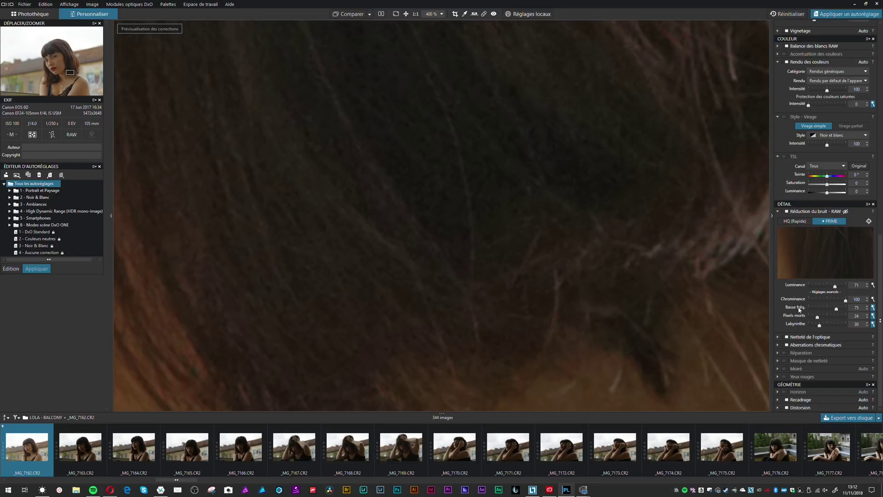
Set the PRIME low-frequency correction to 76 and the dead pixels correction to 27
{"action": "left_click_drag", "start_coordinate": [845, 312], "coordinate": [856, 312]}
{"action": "left_click_drag", "start_coordinate": [857, 311], "coordinate": [837, 308]}
{"action": "left_click_drag", "start_coordinate": [400, 235], "coordinate": [595, 215]}
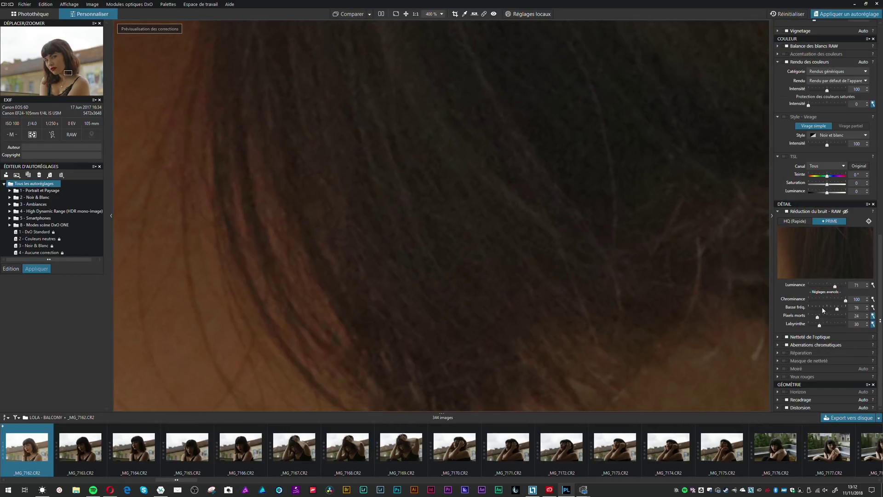
{"action": "mouse_move", "coordinate": [822, 316]}
{"action": "left_mouse_down"}
{"action": "mouse_move", "coordinate": [848, 318]}
{"action": "mouse_move", "coordinate": [819, 318]}
{"action": "left_mouse_up"}
{"action": "scroll", "coordinate": [285, 182], "scroll_direction": "down", "scroll_amount": 10}
{"action": "scroll", "coordinate": [514, 226], "scroll_direction": "up", "scroll_amount": 4}
{"action": "scroll", "coordinate": [575, 245], "scroll_direction": "up", "scroll_amount": 1}
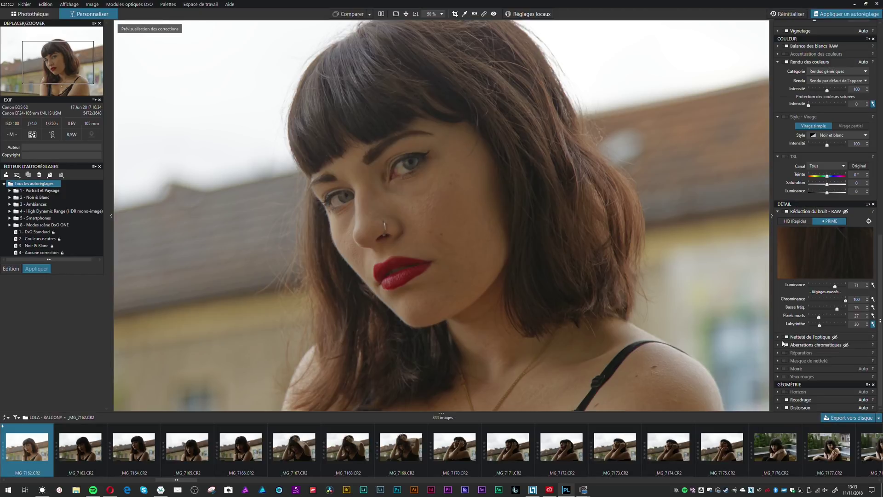
Set the lens sharpness details to 68 with bokeh at its default of 50, and collapse its settings
{"action": "left_click", "coordinate": [787, 337]}
{"action": "left_click", "coordinate": [777, 337]}
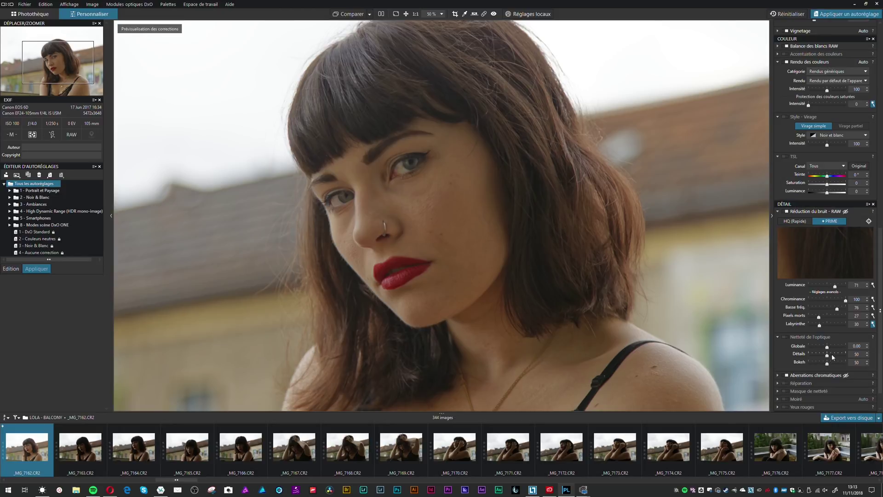
{"action": "left_click_drag", "start_coordinate": [830, 357], "coordinate": [846, 364]}
{"action": "double_click", "coordinate": [832, 363]}
{"action": "left_click_drag", "start_coordinate": [341, 214], "coordinate": [456, 207]}
{"action": "scroll", "coordinate": [456, 275], "scroll_direction": "up", "scroll_amount": 4}
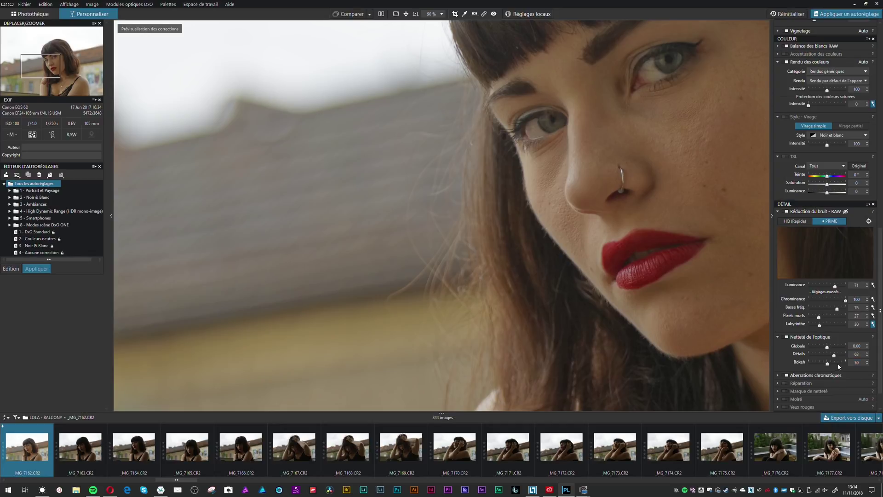
{"action": "left_click", "coordinate": [778, 338]}
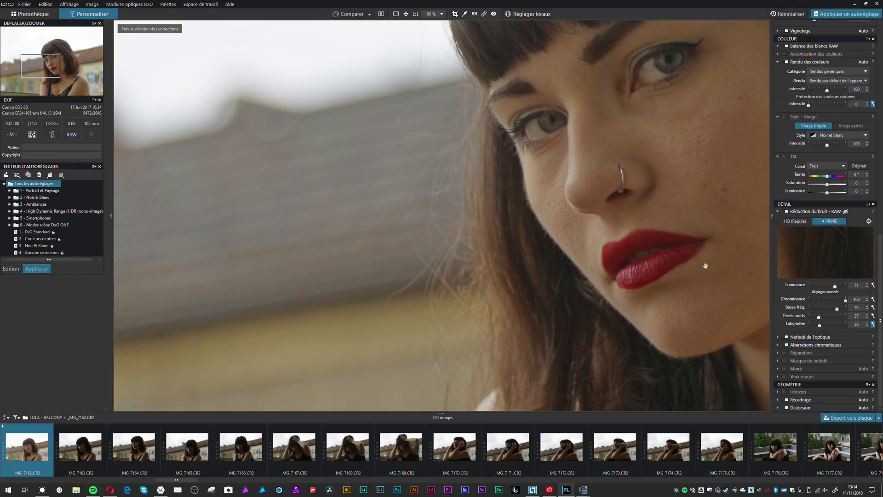
Start the Repair tool with size 15 and remove two dark spots on the cheek below the eye
{"action": "left_click_drag", "start_coordinate": [688, 212], "coordinate": [509, 231]}
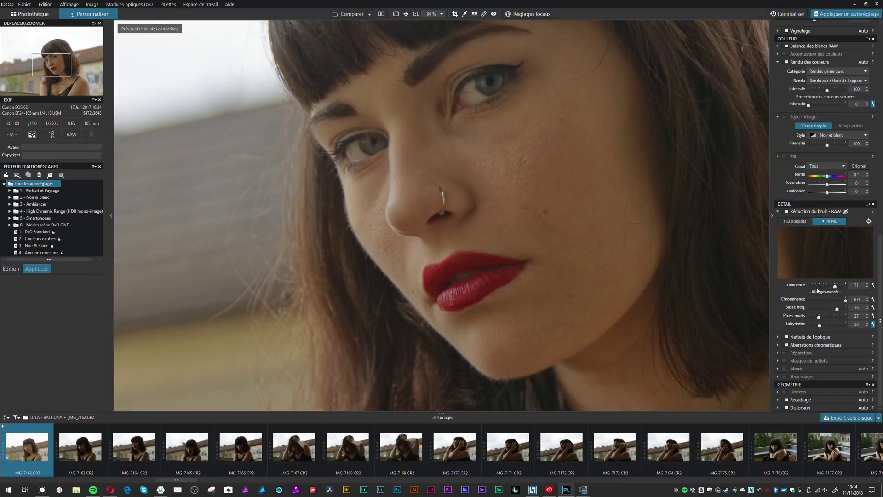
{"action": "scroll", "coordinate": [537, 203], "scroll_direction": "up", "scroll_amount": 1}
{"action": "scroll", "coordinate": [487, 184], "scroll_direction": "up", "scroll_amount": 1}
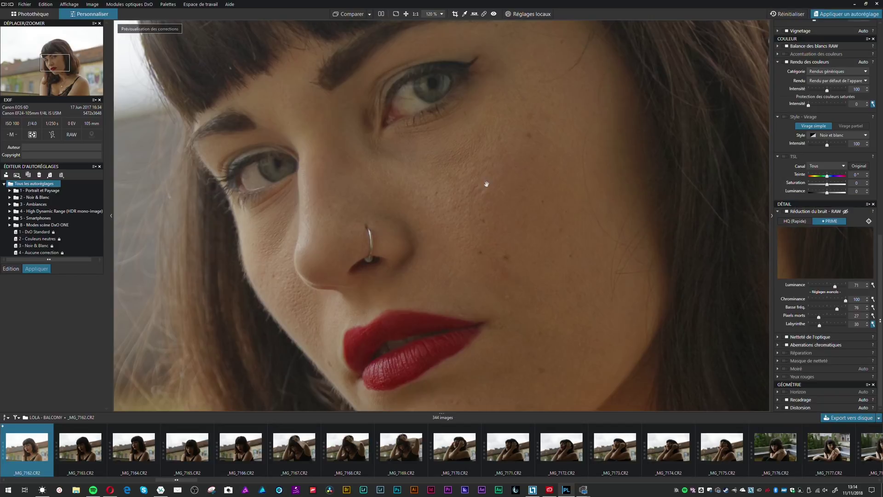
{"action": "scroll", "coordinate": [506, 181], "scroll_direction": "up", "scroll_amount": 2}
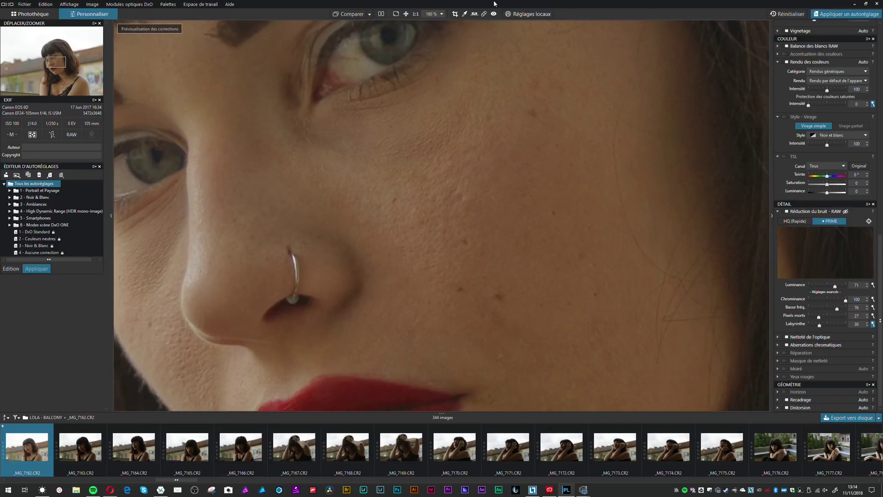
{"action": "left_click", "coordinate": [484, 14]}
{"action": "scroll", "coordinate": [473, 135], "scroll_direction": "up", "scroll_amount": 1}
{"action": "scroll", "coordinate": [488, 165], "scroll_direction": "up", "scroll_amount": 1}
{"action": "scroll", "coordinate": [489, 164], "scroll_direction": "down", "scroll_amount": 1}
{"action": "left_click", "coordinate": [359, 208]}
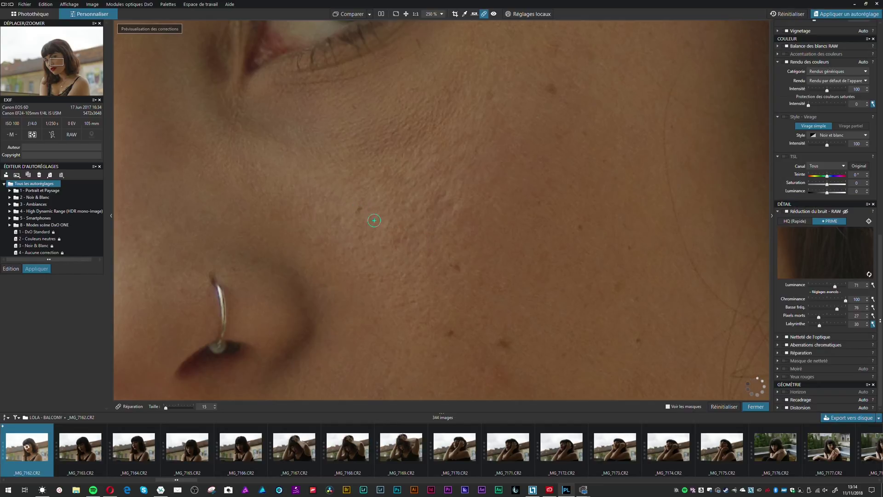
{"action": "left_click", "coordinate": [552, 88]}
Repair the moles and small dark spots across the lower part of the cheek beside the nose
{"action": "scroll", "coordinate": [566, 221], "scroll_direction": "up", "scroll_amount": 1}
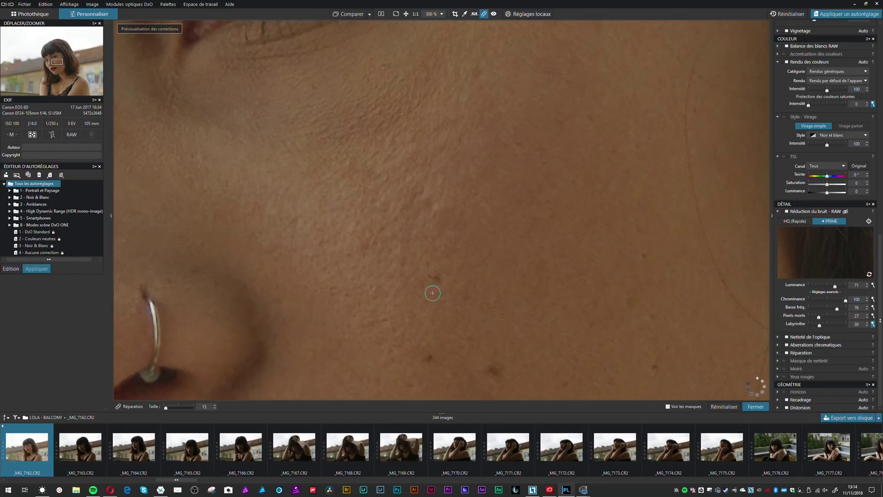
{"action": "left_click", "coordinate": [428, 360]}
{"action": "left_click", "coordinate": [491, 367]}
{"action": "left_click", "coordinate": [606, 381]}
{"action": "left_click", "coordinate": [565, 385]}
{"action": "left_click", "coordinate": [652, 370]}
{"action": "left_click", "coordinate": [652, 316]}
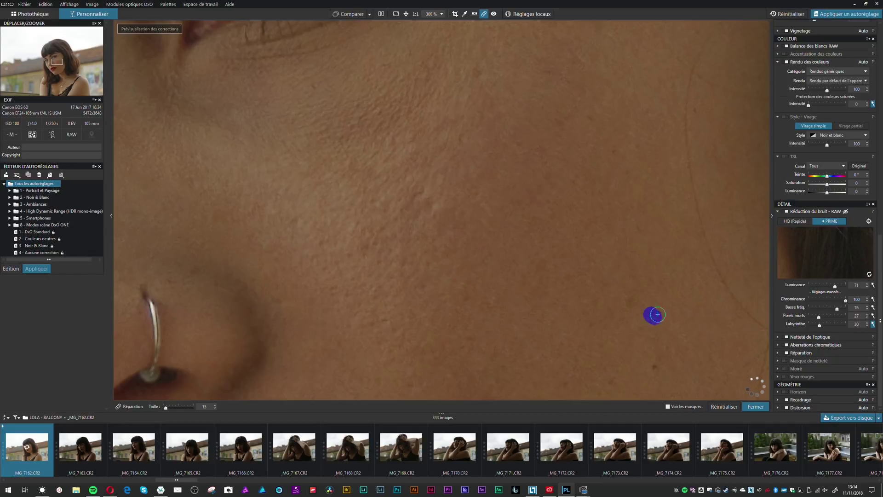
Repair the small blemishes on the upper and middle cheek and on the side of the nose
{"action": "left_click", "coordinate": [659, 81]}
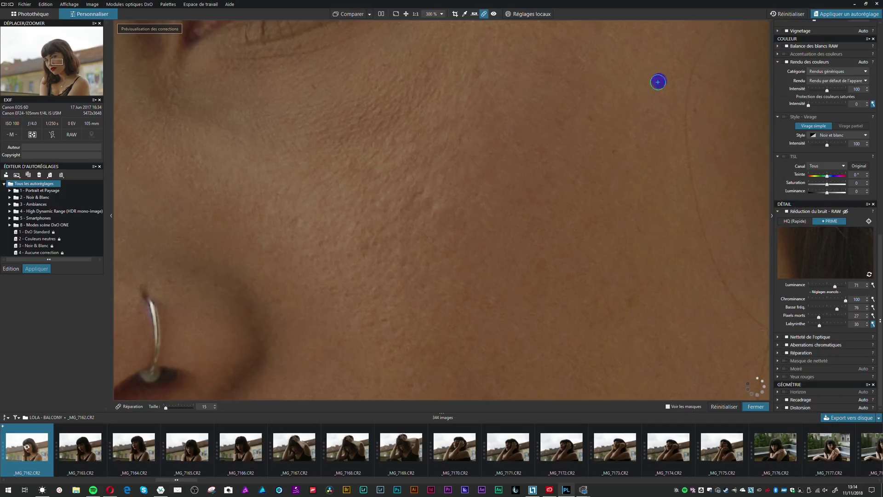
{"action": "left_click", "coordinate": [593, 112]}
{"action": "left_click", "coordinate": [318, 242]}
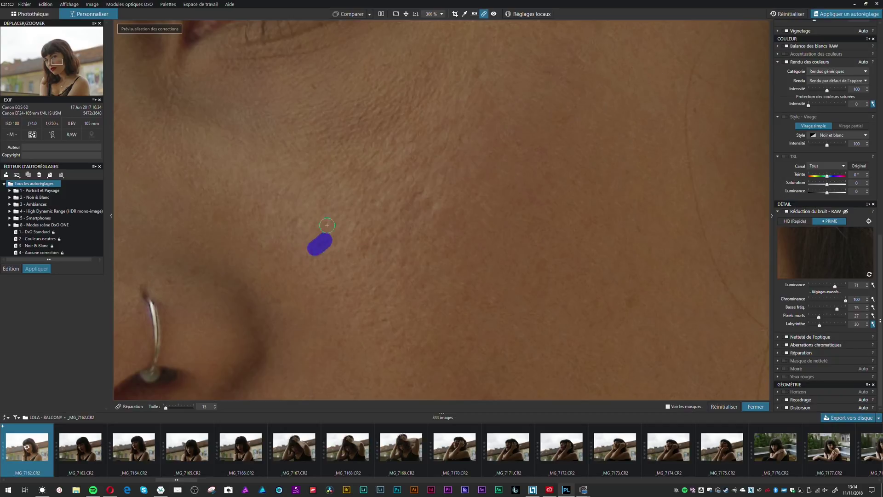
{"action": "left_click", "coordinate": [314, 89]}
{"action": "left_click", "coordinate": [191, 271]}
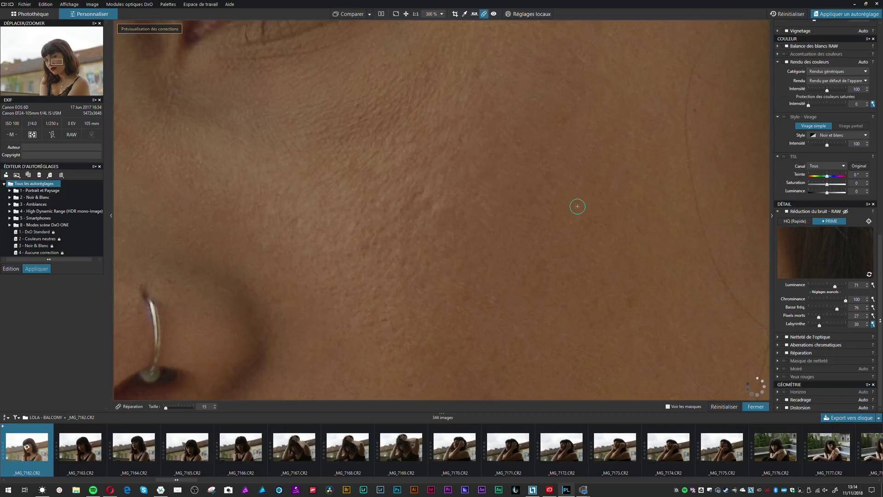
{"action": "left_click", "coordinate": [540, 166]}
{"action": "left_click", "coordinate": [633, 298]}
Repair the blemish above the nose ring and the spots on the narrow cheek on the nose's far side
{"action": "left_click_drag", "start_coordinate": [357, 274], "coordinate": [656, 281]}
{"action": "left_click", "coordinate": [489, 301]}
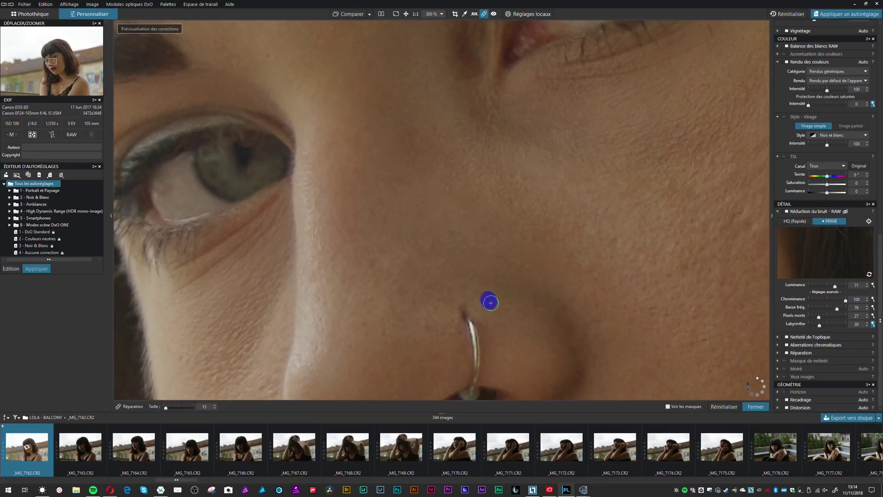
{"action": "left_click_drag", "start_coordinate": [407, 161], "coordinate": [470, 318]}
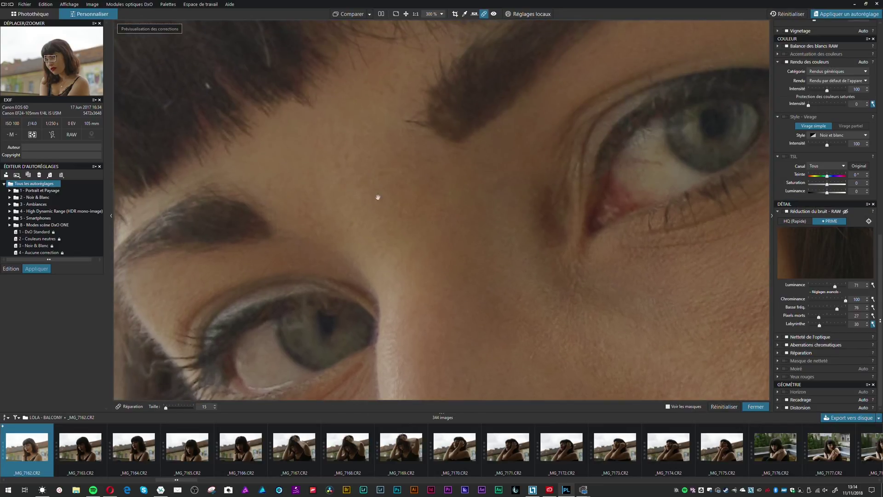
{"action": "left_click_drag", "start_coordinate": [416, 312], "coordinate": [487, 87]}
{"action": "mouse_move", "coordinate": [357, 299]}
{"action": "left_mouse_down"}
{"action": "mouse_move", "coordinate": [377, 165]}
{"action": "mouse_move", "coordinate": [363, 187]}
{"action": "left_mouse_up"}
{"action": "scroll", "coordinate": [375, 168], "scroll_direction": "up", "scroll_amount": 1}
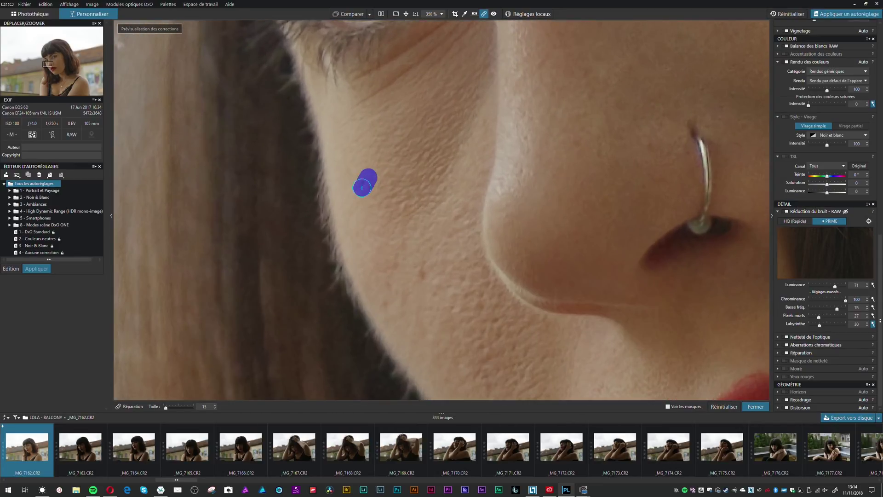
{"action": "left_click_drag", "start_coordinate": [422, 263], "coordinate": [426, 284]}
Brush repairs over the two marks between the face's outer edge and the far corner of the lips
{"action": "left_click_drag", "start_coordinate": [536, 320], "coordinate": [470, 74]}
{"action": "scroll", "coordinate": [481, 105], "scroll_direction": "up", "scroll_amount": 1}
{"action": "left_click_drag", "start_coordinate": [451, 226], "coordinate": [449, 236]}
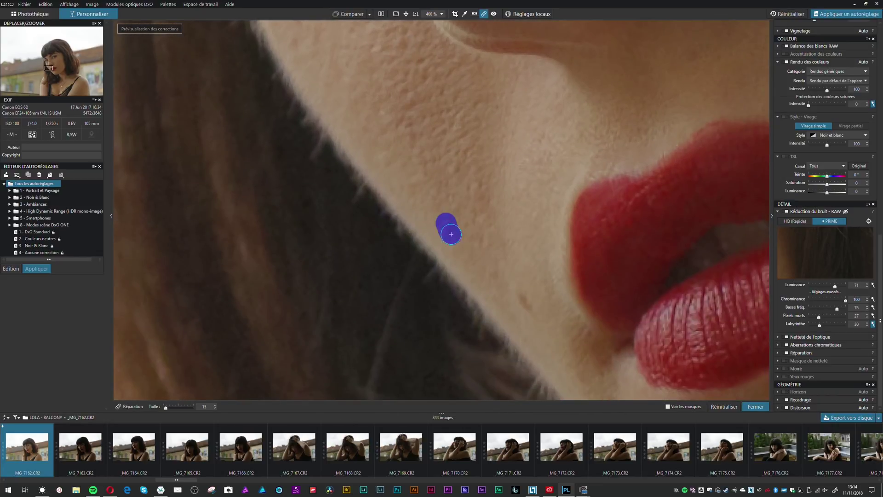
{"action": "left_click_drag", "start_coordinate": [512, 292], "coordinate": [527, 306]}
Repair the skin marks between the nostril and upper lip and just above the mouth corner
{"action": "left_click_drag", "start_coordinate": [608, 141], "coordinate": [328, 181]}
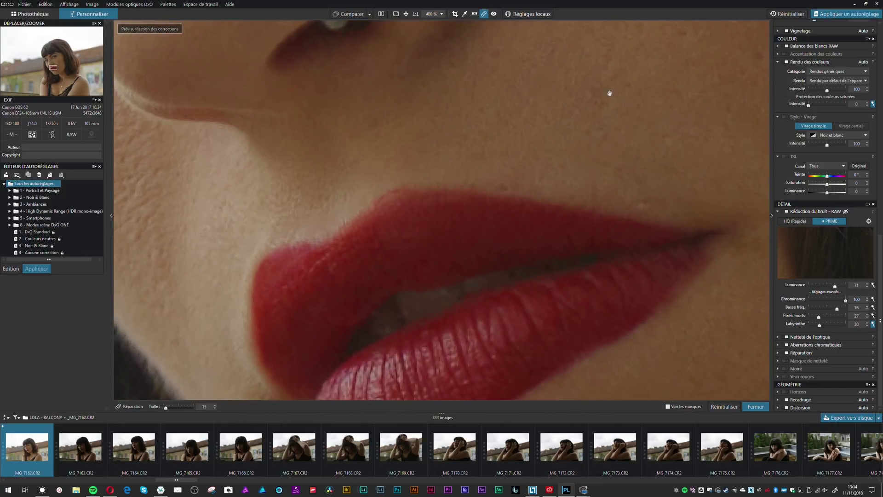
{"action": "left_click_drag", "start_coordinate": [597, 130], "coordinate": [552, 172]}
{"action": "left_click_drag", "start_coordinate": [453, 121], "coordinate": [486, 154]}
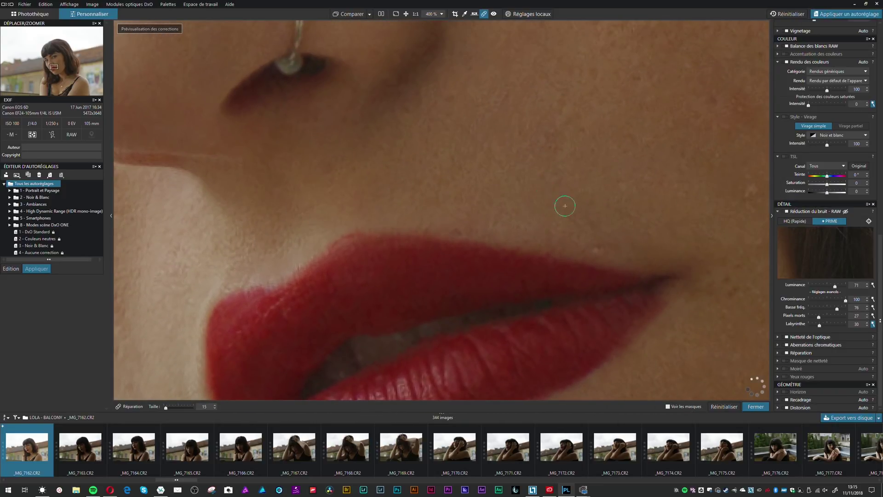
{"action": "left_click_drag", "start_coordinate": [593, 245], "coordinate": [599, 247]}
Repair the pale spot and small blemishes on the cheek above and beside the mouth corner
{"action": "left_click_drag", "start_coordinate": [680, 172], "coordinate": [383, 205]}
{"action": "left_click_drag", "start_coordinate": [480, 229], "coordinate": [484, 226]}
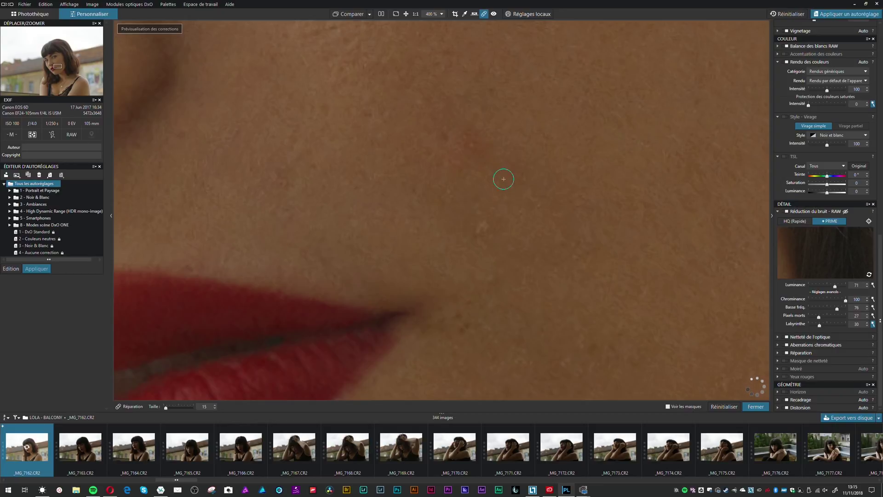
{"action": "left_click_drag", "start_coordinate": [351, 112], "coordinate": [375, 116]}
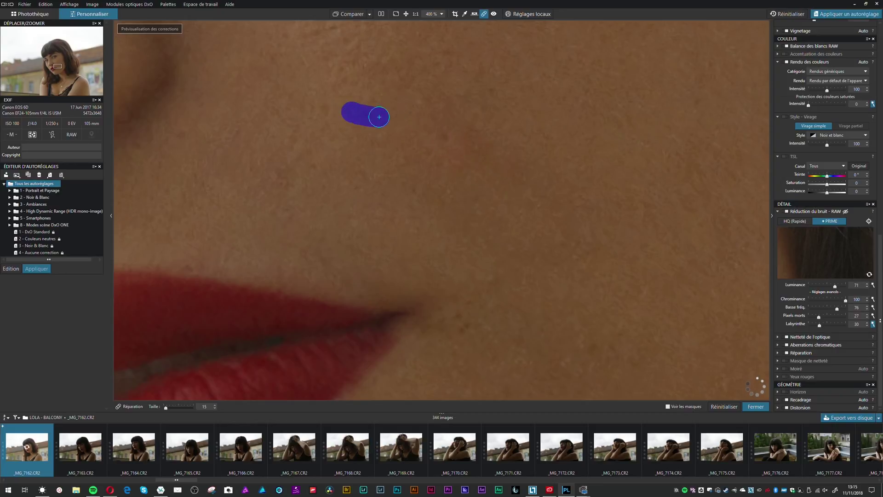
{"action": "left_click", "coordinate": [322, 109]}
{"action": "left_click", "coordinate": [489, 90]}
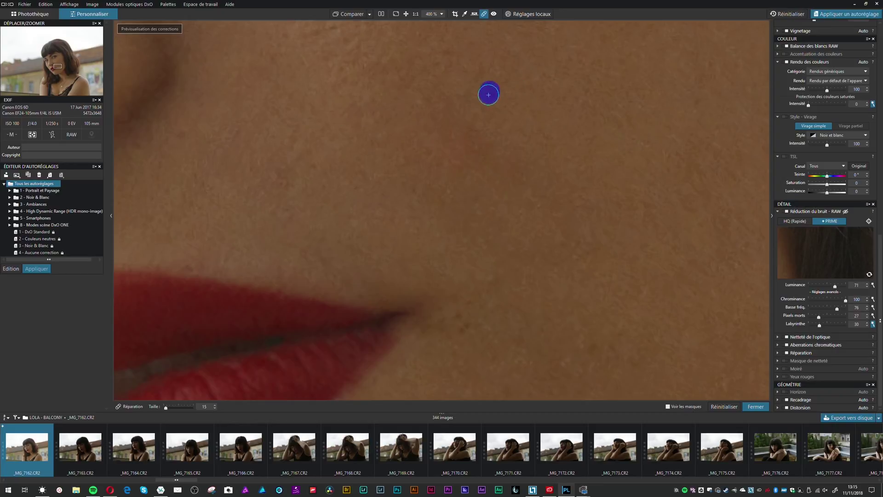
{"action": "left_click", "coordinate": [312, 166]}
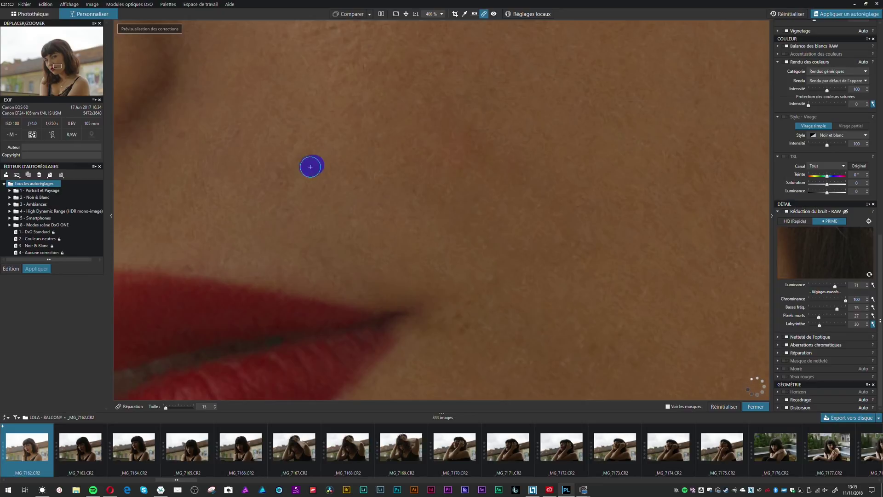
Repair the blemishes below the lower lip and the dark spot on the adjoining lower cheek
{"action": "scroll", "coordinate": [405, 267], "scroll_direction": "down", "scroll_amount": 5}
{"action": "left_click", "coordinate": [394, 298]}
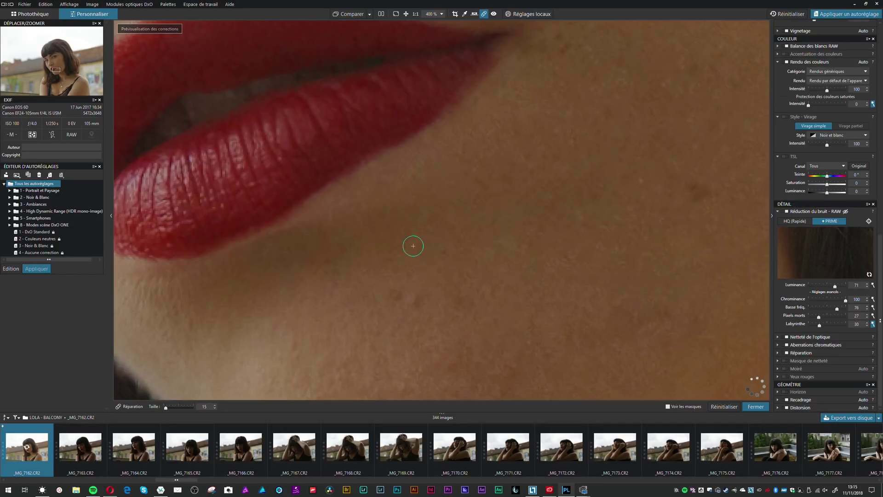
{"action": "left_click", "coordinate": [387, 217]}
{"action": "left_click_drag", "start_coordinate": [392, 286], "coordinate": [390, 300]}
{"action": "left_click", "coordinate": [704, 193]}
{"action": "left_click_drag", "start_coordinate": [651, 240], "coordinate": [385, 193]}
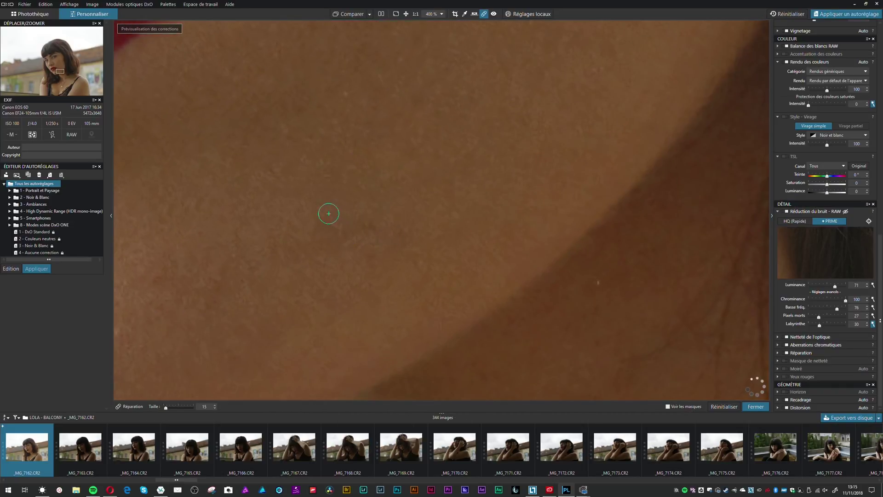
Repair the small blemishes on the lower cheek near the jawline and on the cheek below the eye
{"action": "left_click", "coordinate": [538, 156]}
{"action": "left_click_drag", "start_coordinate": [540, 85], "coordinate": [445, 285]}
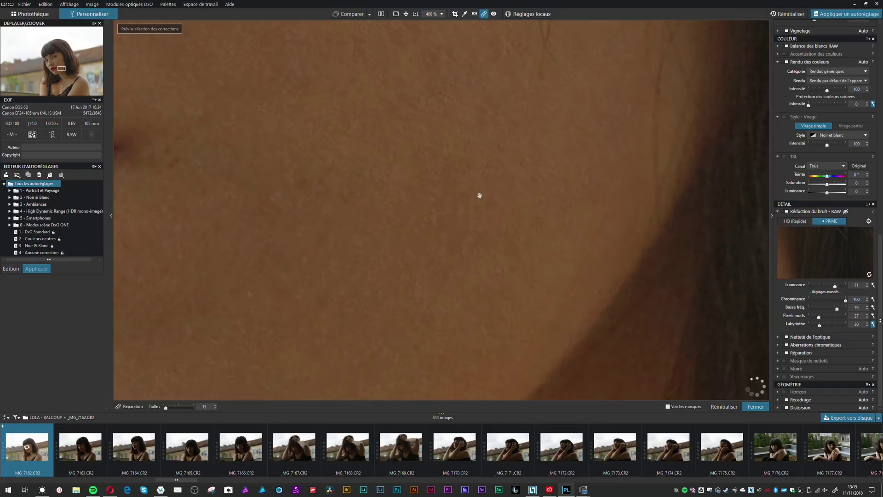
{"action": "left_click_drag", "start_coordinate": [304, 180], "coordinate": [287, 190]}
{"action": "left_click_drag", "start_coordinate": [525, 95], "coordinate": [509, 279]}
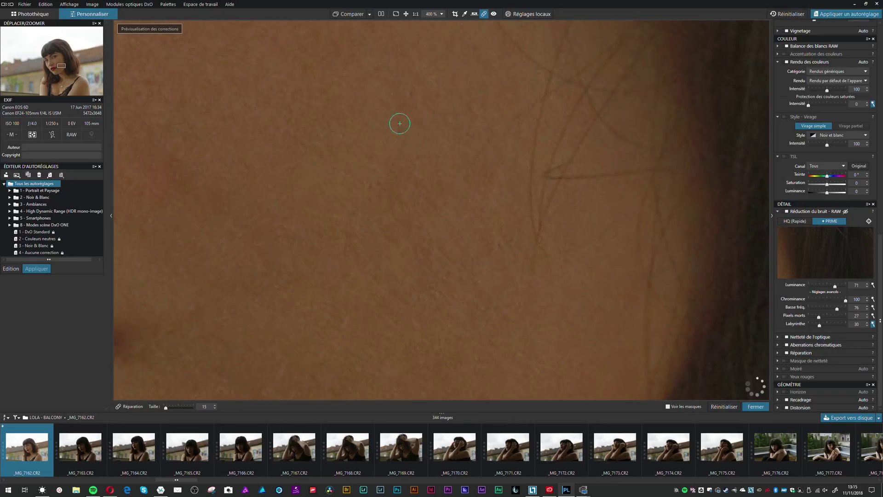
{"action": "left_click_drag", "start_coordinate": [347, 104], "coordinate": [518, 267]}
{"action": "left_click_drag", "start_coordinate": [194, 276], "coordinate": [184, 286]}
Repair the two small skin marks on the forehead between the eyebrows
{"action": "mouse_move", "coordinate": [297, 200]}
{"action": "left_mouse_down"}
{"action": "mouse_move", "coordinate": [366, 135]}
{"action": "mouse_move", "coordinate": [454, 339]}
{"action": "left_mouse_up"}
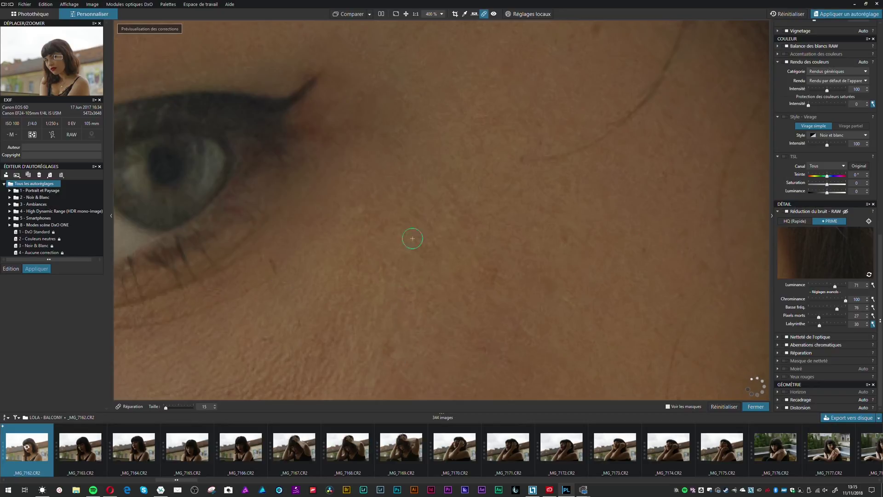
{"action": "scroll", "coordinate": [414, 276], "scroll_direction": "up", "scroll_amount": 3}
{"action": "left_click_drag", "start_coordinate": [381, 124], "coordinate": [607, 158]}
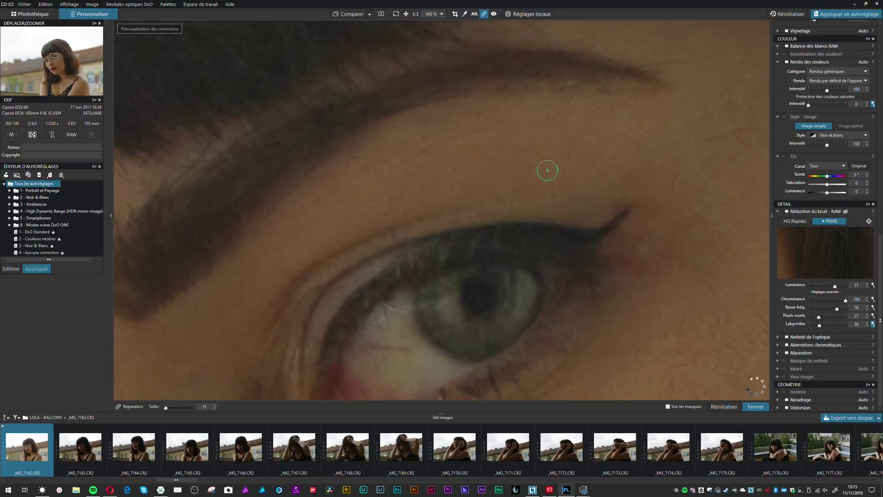
{"action": "left_click_drag", "start_coordinate": [319, 274], "coordinate": [537, 102]}
{"action": "left_click_drag", "start_coordinate": [299, 166], "coordinate": [499, 148]}
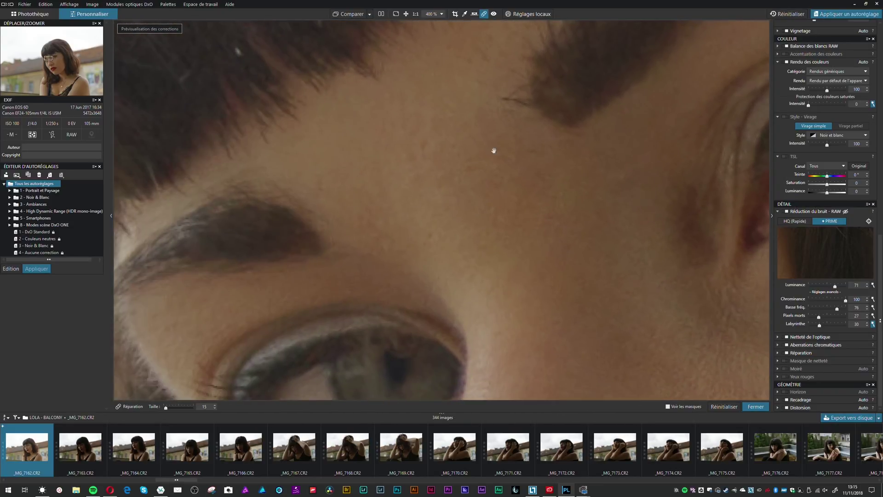
{"action": "left_click_drag", "start_coordinate": [323, 177], "coordinate": [318, 188]}
{"action": "left_click_drag", "start_coordinate": [424, 156], "coordinate": [432, 156]}
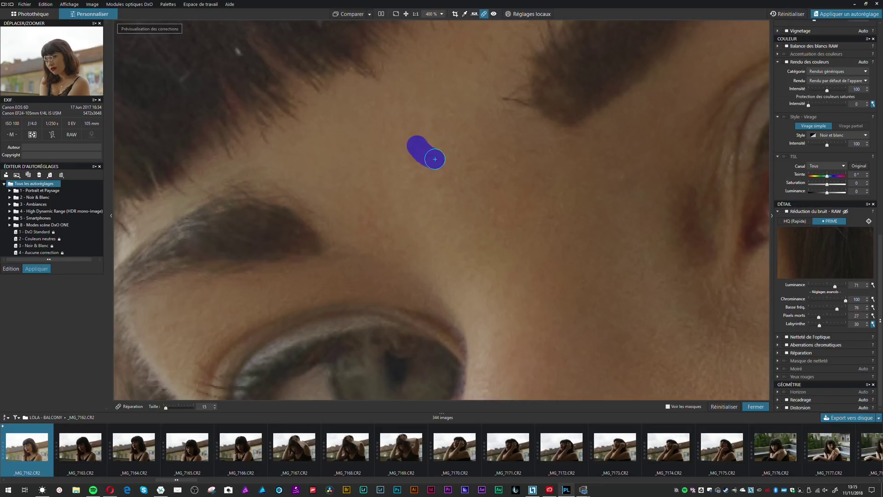
Repair the three skin marks on the upper neck between the dark hair and the necklace chain
{"action": "left_click_drag", "start_coordinate": [420, 311], "coordinate": [451, 101]}
{"action": "left_click_drag", "start_coordinate": [472, 222], "coordinate": [379, 20]}
{"action": "left_click_drag", "start_coordinate": [562, 192], "coordinate": [402, 184]}
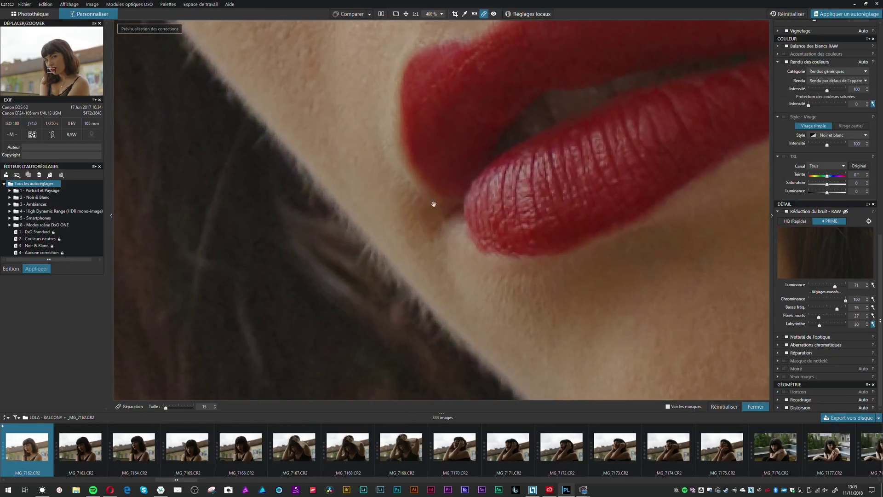
{"action": "left_click_drag", "start_coordinate": [590, 272], "coordinate": [311, 109]}
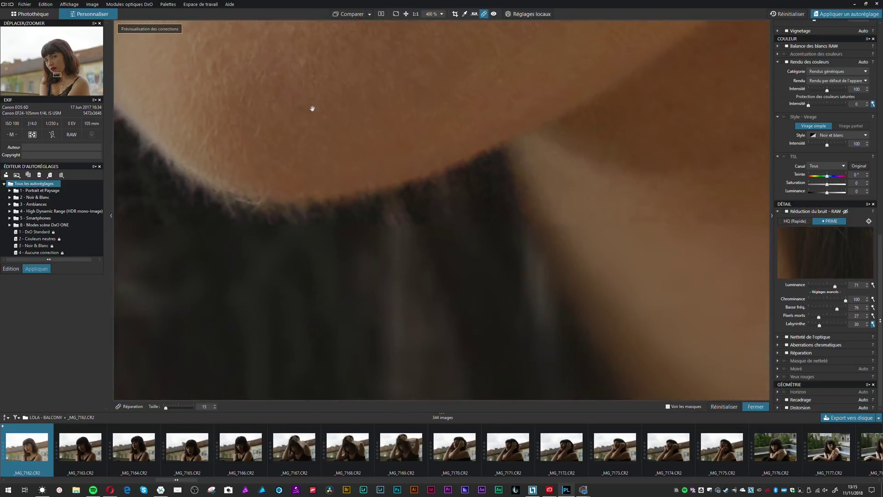
{"action": "left_click_drag", "start_coordinate": [542, 177], "coordinate": [349, 213]}
{"action": "left_click_drag", "start_coordinate": [449, 268], "coordinate": [381, 158]}
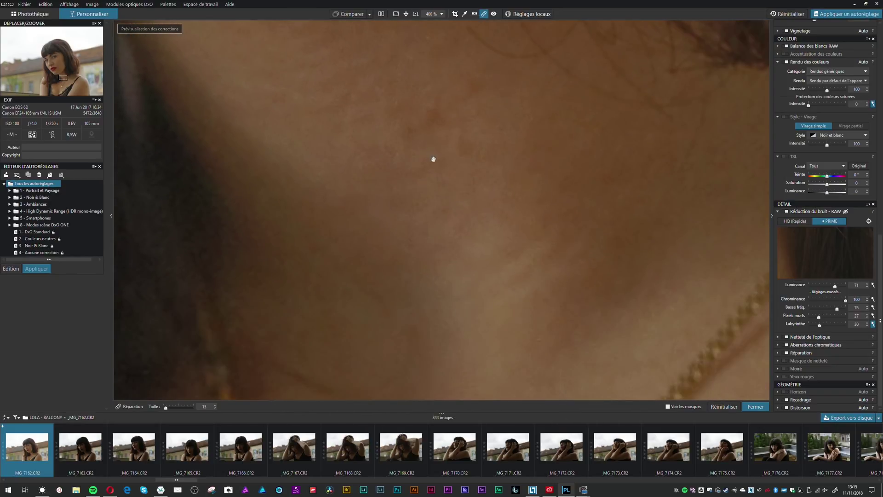
{"action": "left_click", "coordinate": [406, 127]}
{"action": "left_click_drag", "start_coordinate": [470, 134], "coordinate": [466, 149]}
{"action": "left_click_drag", "start_coordinate": [527, 85], "coordinate": [523, 118]}
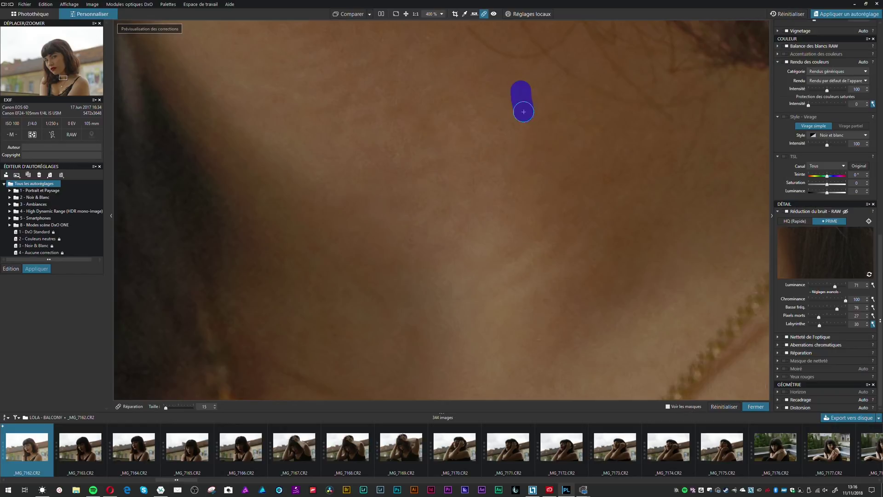
Repair the blemishes on the upper chest between the necklace chain and the black strap
{"action": "left_click_drag", "start_coordinate": [660, 267], "coordinate": [381, 146]}
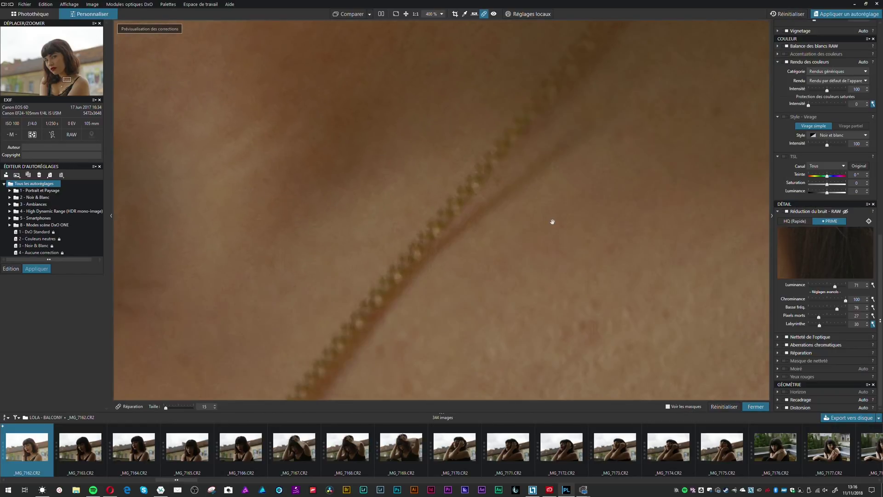
{"action": "left_click_drag", "start_coordinate": [598, 249], "coordinate": [455, 112]}
{"action": "left_click_drag", "start_coordinate": [443, 195], "coordinate": [428, 182]}
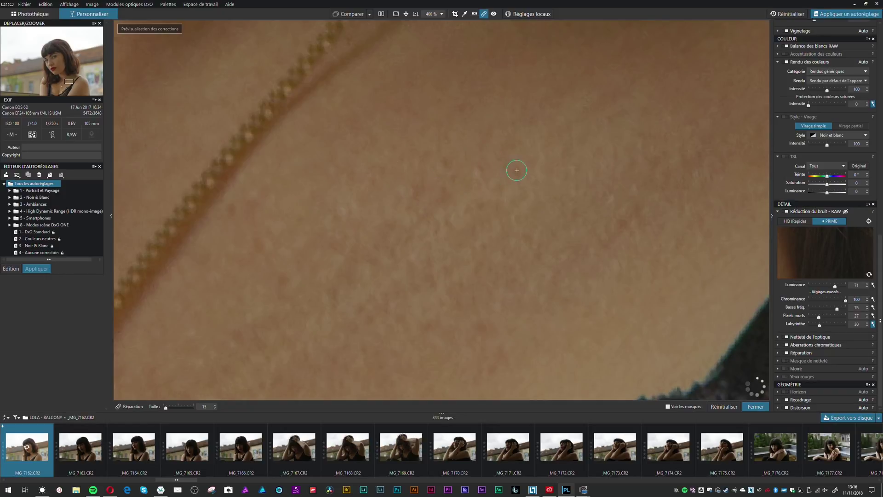
{"action": "left_click_drag", "start_coordinate": [644, 211], "coordinate": [608, 240]}
Compare the retouched mouth, chin and cheek areas with the uncorrected version of the photo
{"action": "scroll", "coordinate": [354, 197], "scroll_direction": "down", "scroll_amount": 5}
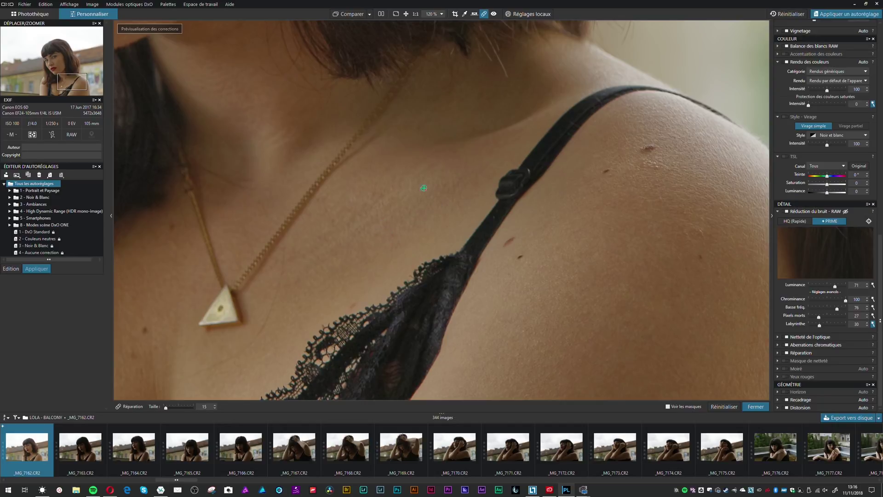
{"action": "left_click_drag", "start_coordinate": [335, 110], "coordinate": [491, 306]}
{"action": "left_click_drag", "start_coordinate": [434, 197], "coordinate": [497, 269]}
{"action": "left_click_drag", "start_coordinate": [413, 134], "coordinate": [528, 241]}
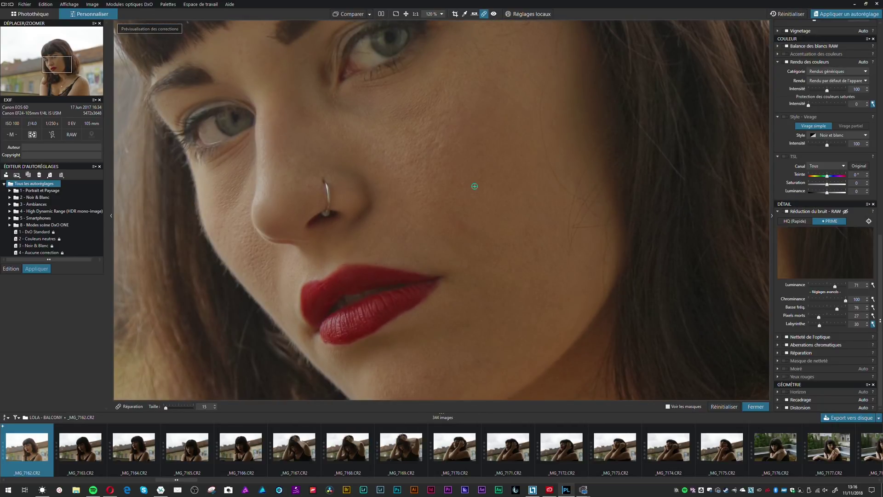
{"action": "left_click_drag", "start_coordinate": [480, 326], "coordinate": [489, 163]}
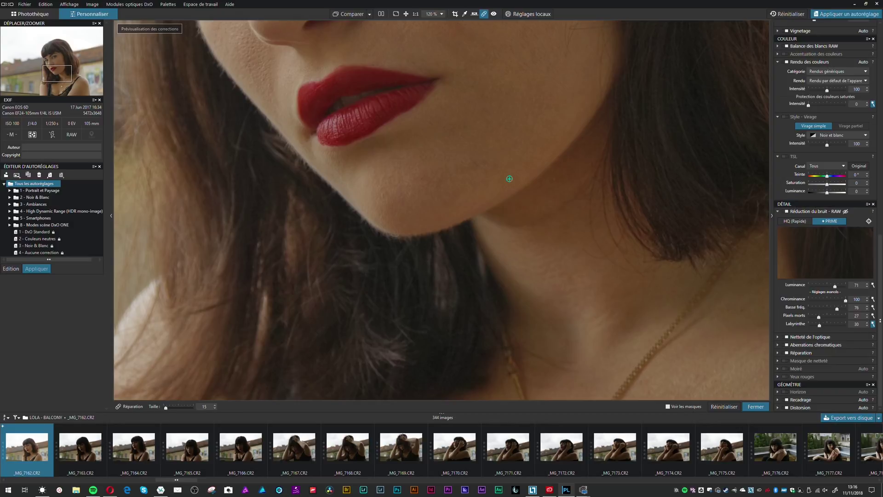
{"action": "left_click", "coordinate": [346, 14]}
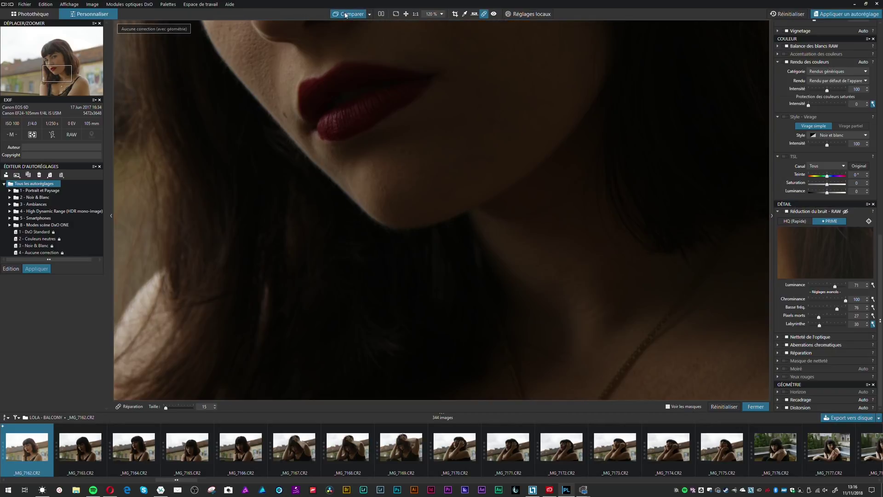
{"action": "left_click", "coordinate": [346, 14]}
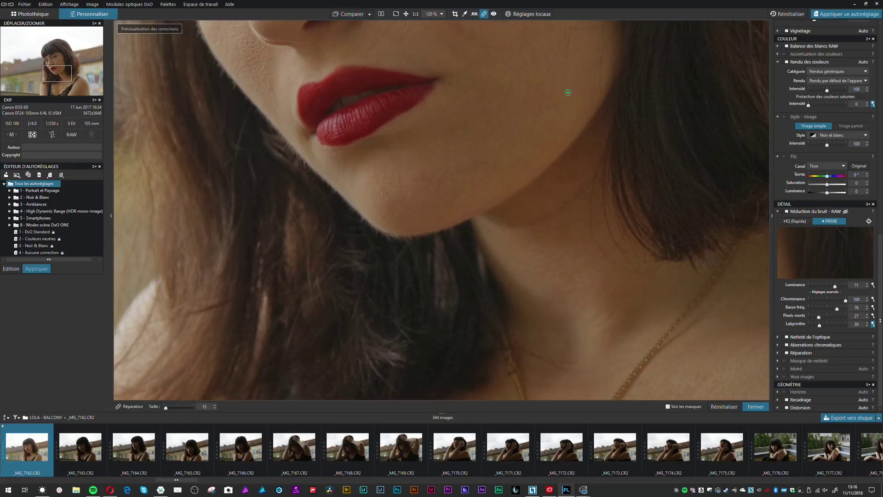
{"action": "left_click_drag", "start_coordinate": [536, 116], "coordinate": [330, 322]}
{"action": "left_click", "coordinate": [357, 15]}
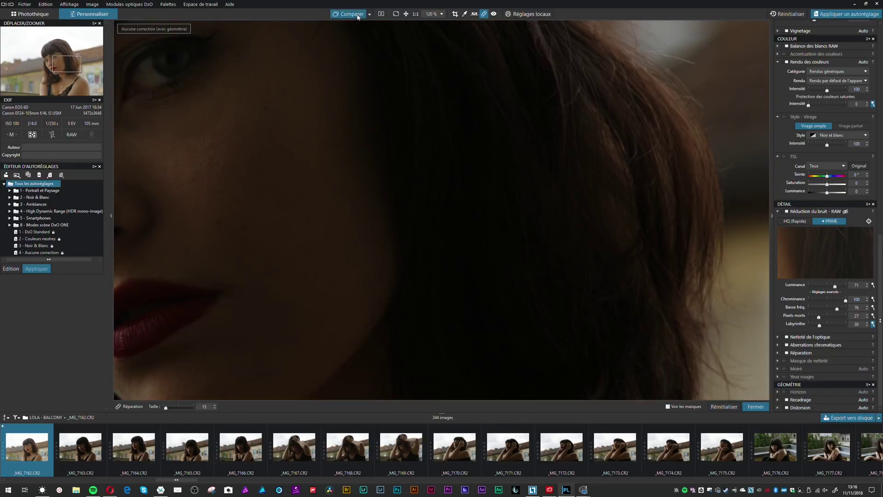
{"action": "left_click", "coordinate": [357, 15]}
{"action": "left_click", "coordinate": [358, 15]}
{"action": "left_click", "coordinate": [358, 15]}
Examine the retouched face, chest and pendant area, followed by the whole portrait
{"action": "left_click_drag", "start_coordinate": [261, 96], "coordinate": [635, 89]}
{"action": "left_click_drag", "start_coordinate": [431, 197], "coordinate": [523, 61]}
{"action": "left_click_drag", "start_coordinate": [408, 258], "coordinate": [502, 56]}
{"action": "left_click_drag", "start_coordinate": [513, 215], "coordinate": [476, 56]}
{"action": "left_click_drag", "start_coordinate": [594, 109], "coordinate": [433, 108]}
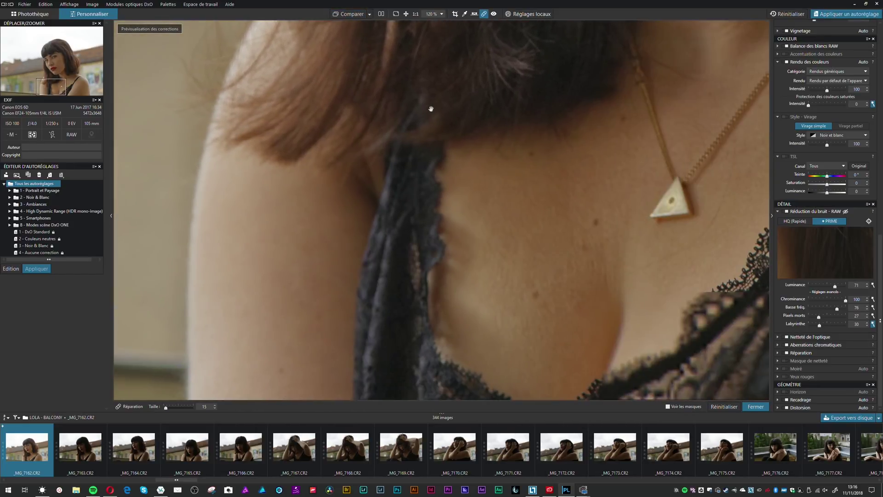
{"action": "scroll", "coordinate": [676, 117], "scroll_direction": "up", "scroll_amount": 1}
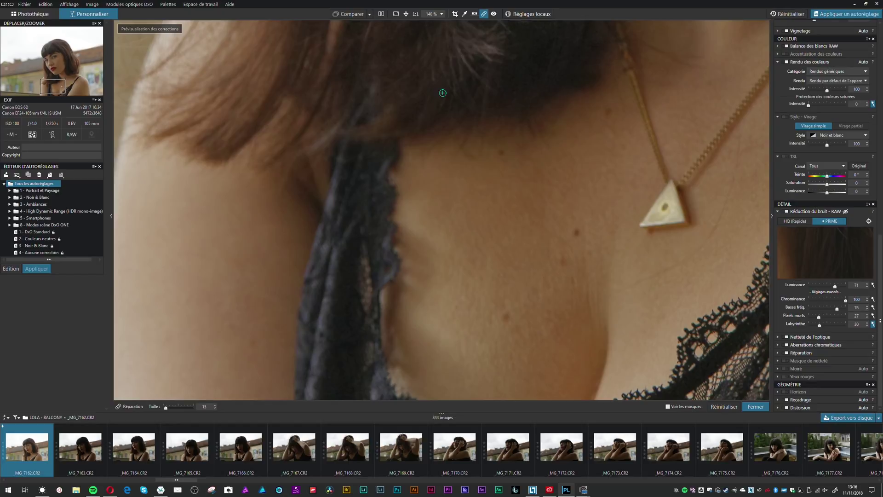
{"action": "scroll", "coordinate": [443, 106], "scroll_direction": "down", "scroll_amount": 3}
{"action": "scroll", "coordinate": [442, 113], "scroll_direction": "down", "scroll_amount": 3}
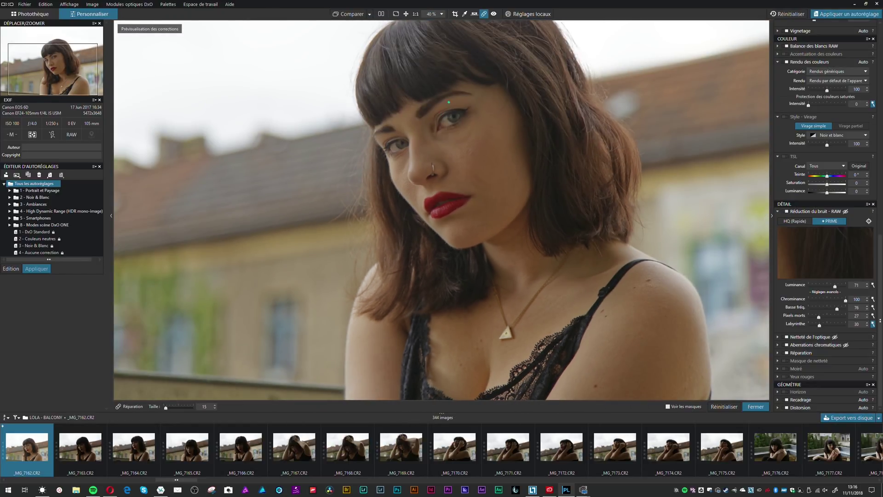
{"action": "scroll", "coordinate": [454, 134], "scroll_direction": "down", "scroll_amount": 2}
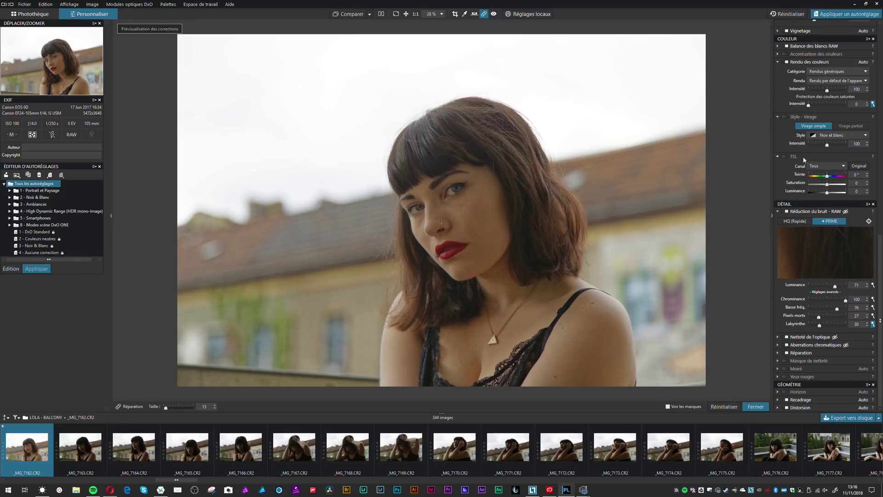
Try shifting the hue of the Rouges channel in the TSL correction and restore its default
{"action": "left_click", "coordinate": [827, 166]}
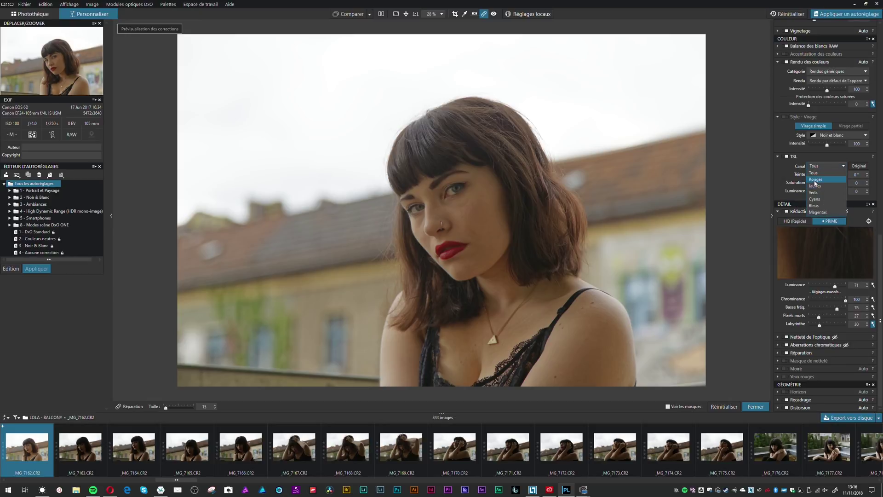
{"action": "left_click", "coordinate": [816, 180]}
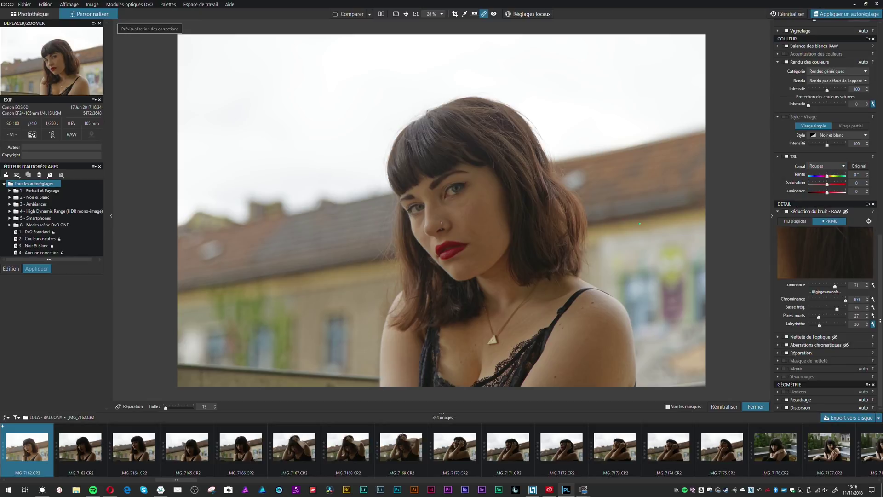
{"action": "mouse_move", "coordinate": [827, 177]}
{"action": "left_mouse_down"}
{"action": "mouse_move", "coordinate": [814, 178]}
{"action": "mouse_move", "coordinate": [835, 178]}
{"action": "mouse_move", "coordinate": [821, 178]}
{"action": "left_mouse_up"}
{"action": "double_click", "coordinate": [821, 177]}
Lower the saturation of the Rouges channel to -19 in the TSL correction
{"action": "left_click", "coordinate": [829, 169]}
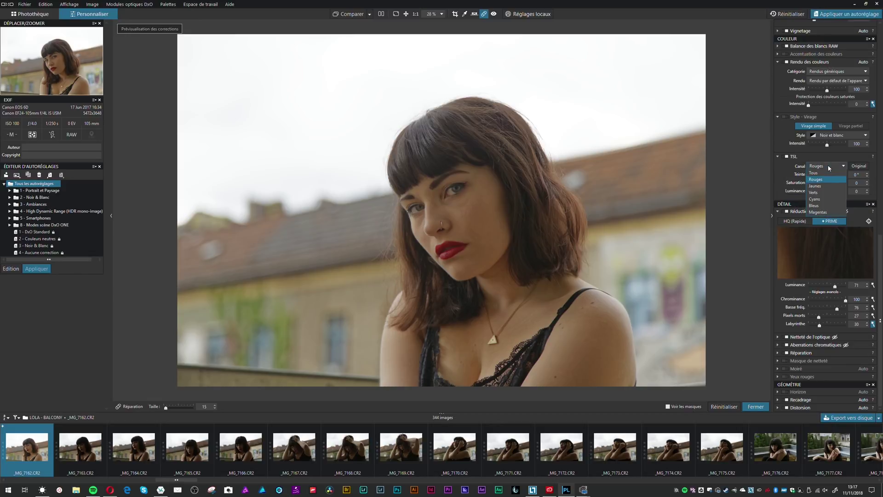
{"action": "left_click", "coordinate": [828, 180]}
{"action": "left_click_drag", "start_coordinate": [827, 183], "coordinate": [825, 186]}
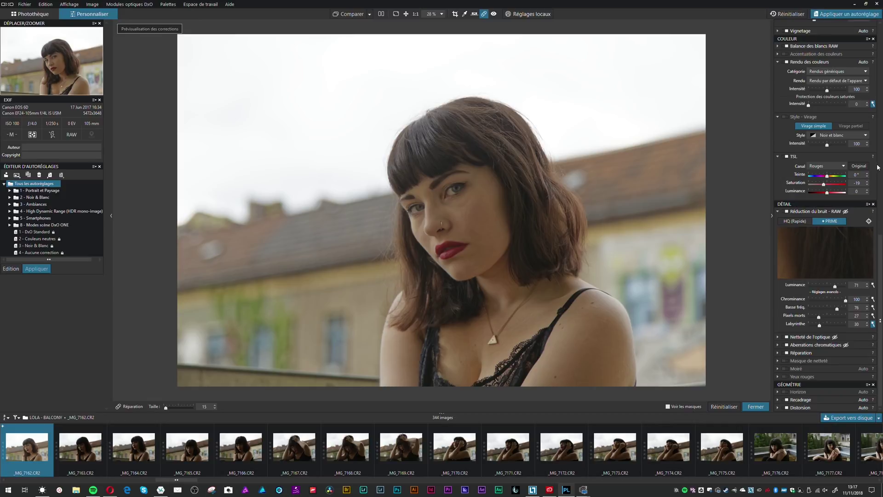
Level the photo by aligning the horizon line with the balcony ledge behind the woman, and accept the proportional 4914 x 3276 px crop
{"action": "left_click_drag", "start_coordinate": [882, 247], "coordinate": [882, 102]}
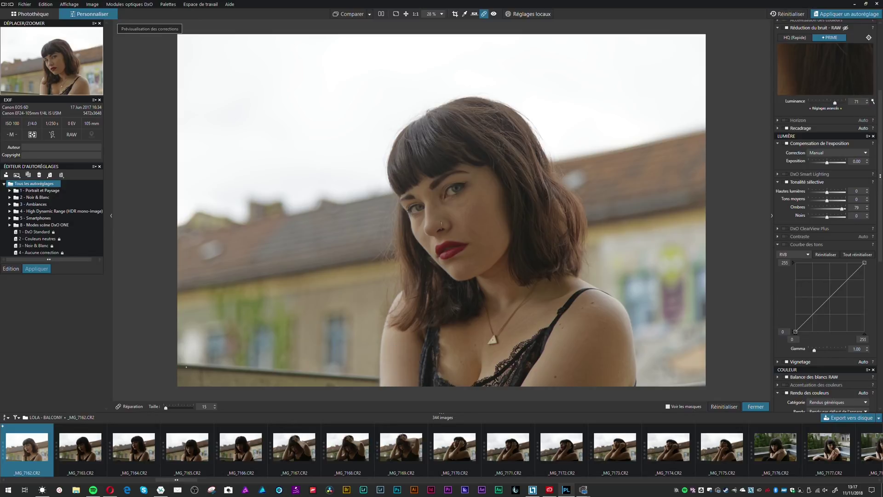
{"action": "left_click", "coordinate": [455, 14]}
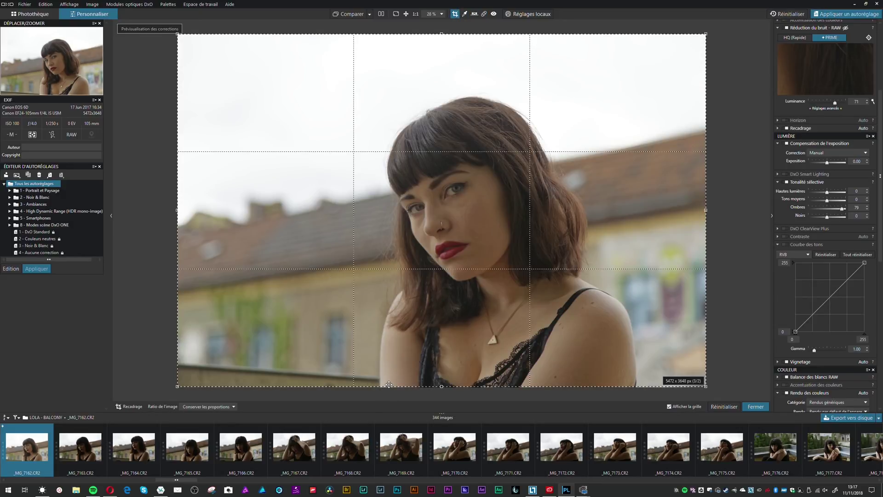
{"action": "left_click", "coordinate": [474, 13]}
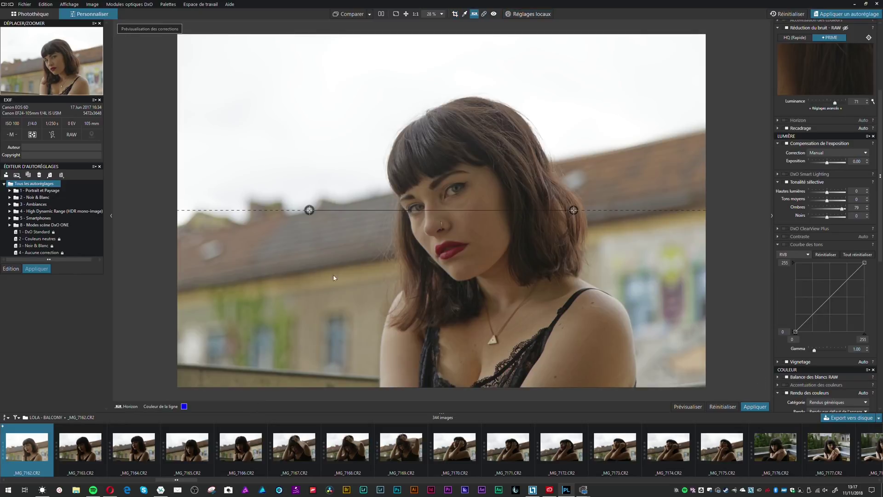
{"action": "left_click_drag", "start_coordinate": [308, 210], "coordinate": [312, 303]}
{"action": "left_click_drag", "start_coordinate": [574, 210], "coordinate": [377, 378]}
{"action": "left_click_drag", "start_coordinate": [312, 302], "coordinate": [192, 363]}
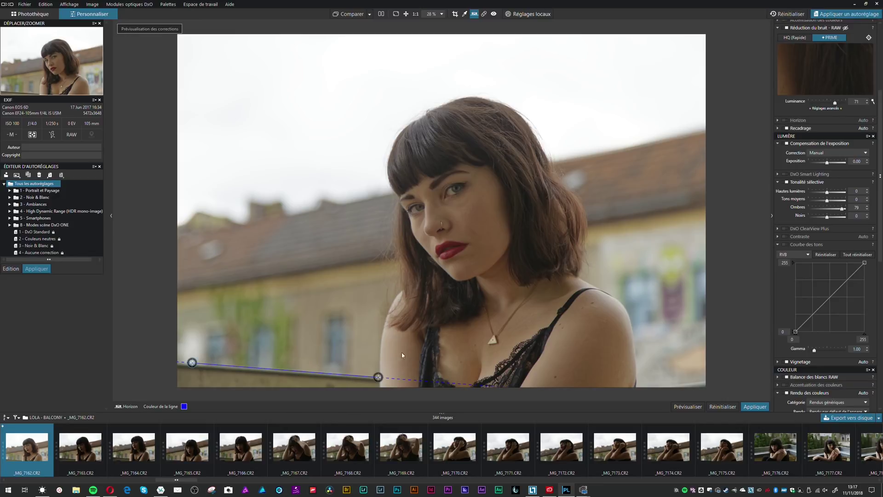
{"action": "left_click", "coordinate": [688, 407]}
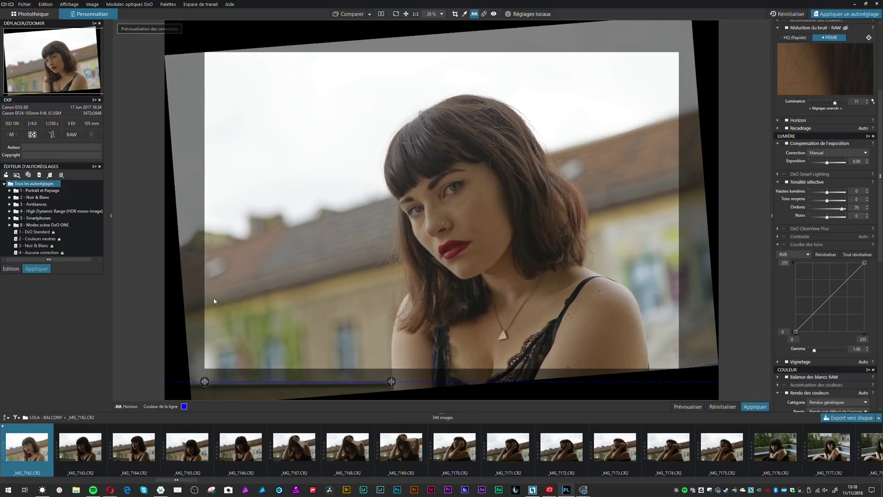
{"action": "left_click", "coordinate": [455, 14]}
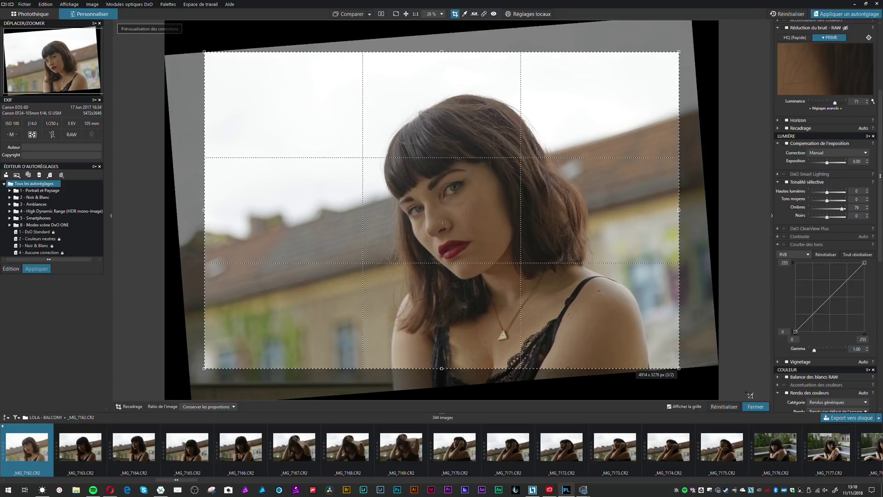
{"action": "left_click", "coordinate": [756, 406]}
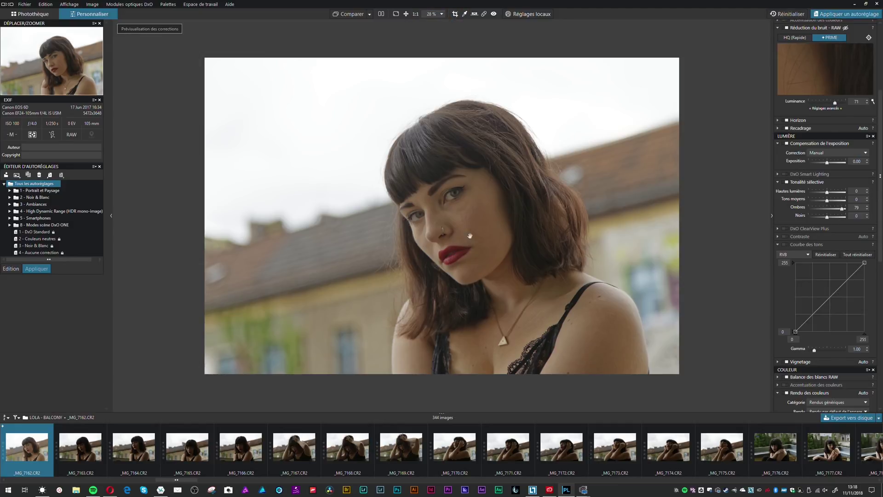
Enable local adjustments and place a control point on the hair above the forehead, with its light corrections displayed
{"action": "left_click", "coordinate": [509, 13]}
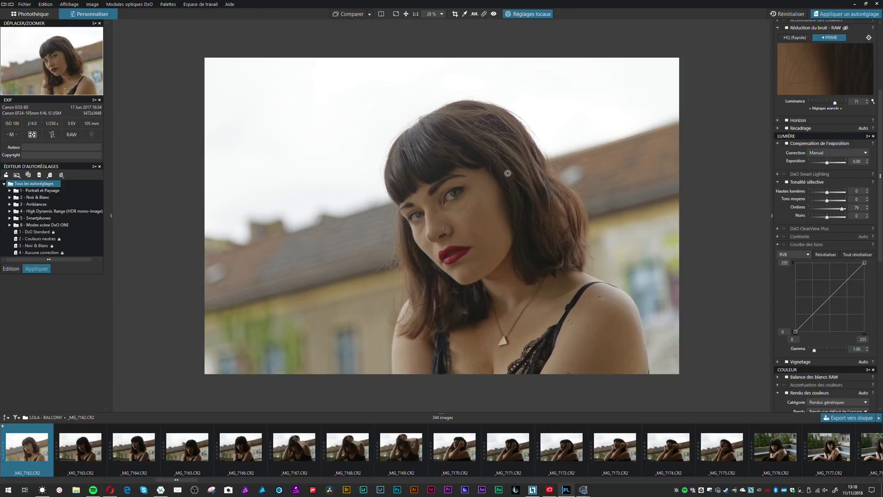
{"action": "left_click", "coordinate": [483, 141]}
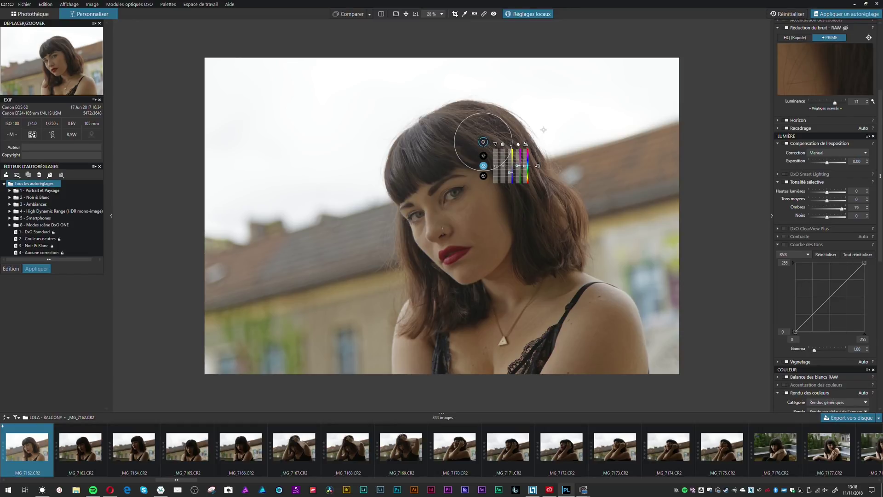
{"action": "scroll", "coordinate": [542, 130], "scroll_direction": "up", "scroll_amount": 3}
{"action": "scroll", "coordinate": [557, 135], "scroll_direction": "up", "scroll_amount": 2}
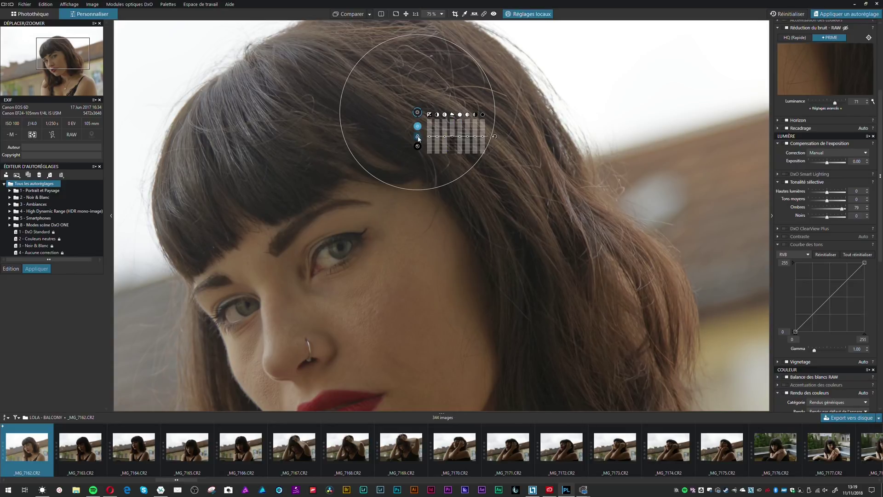
{"action": "left_click", "coordinate": [418, 126]}
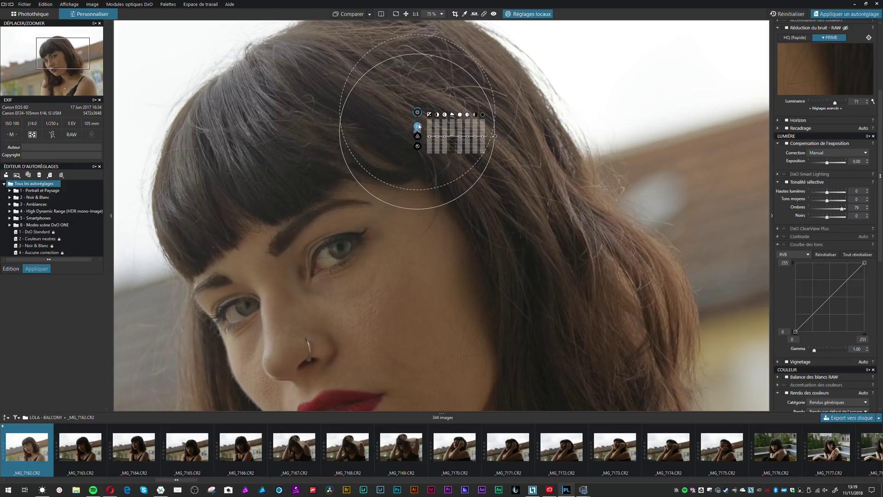
Try a second control point on the fringe with a slightly larger radius
{"action": "left_click", "coordinate": [228, 186]}
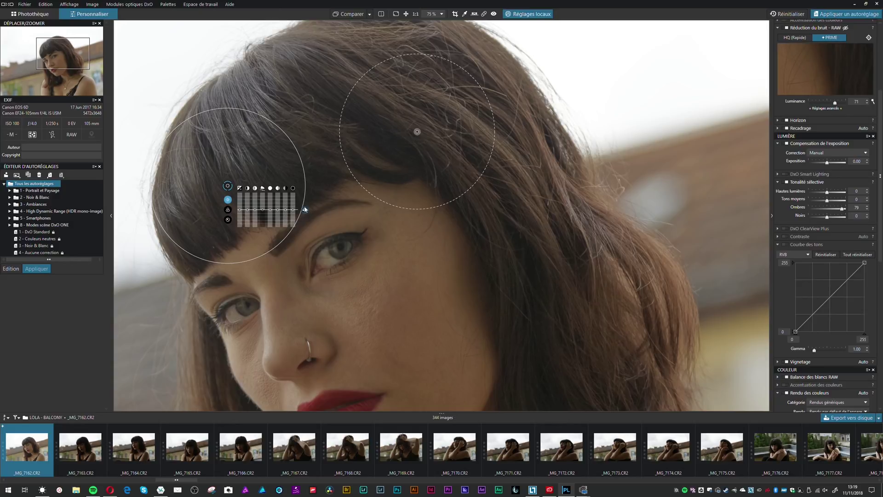
{"action": "mouse_move", "coordinate": [293, 145]}
{"action": "left_mouse_down"}
{"action": "mouse_move", "coordinate": [260, 154]}
{"action": "mouse_move", "coordinate": [357, 124]}
{"action": "mouse_move", "coordinate": [290, 144]}
{"action": "mouse_move", "coordinate": [304, 134]}
{"action": "left_mouse_up"}
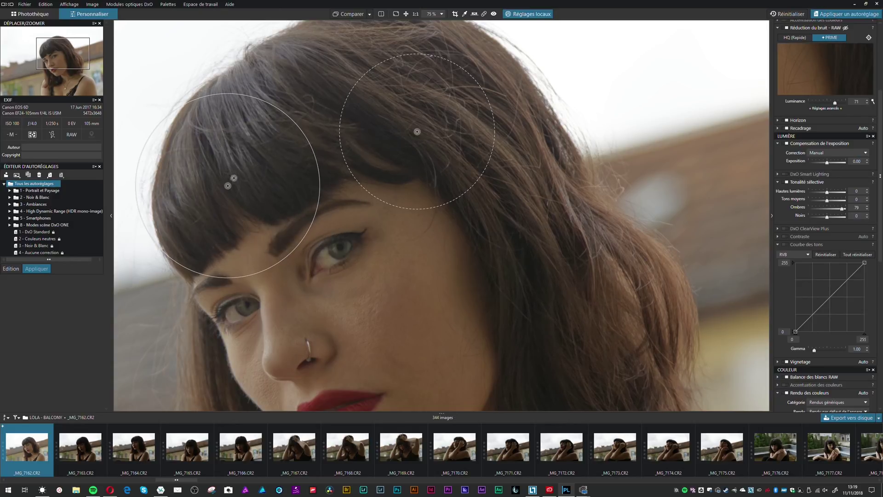
{"action": "right_click", "coordinate": [229, 186]}
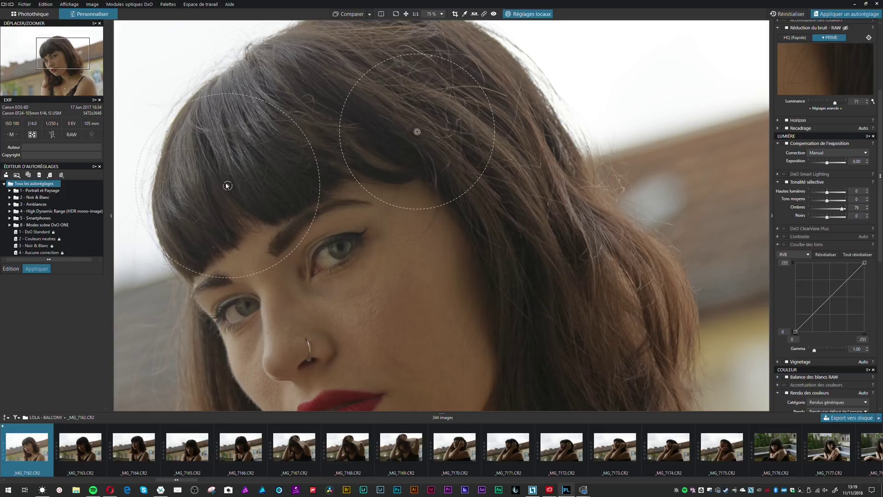
{"action": "left_click", "coordinate": [228, 186]}
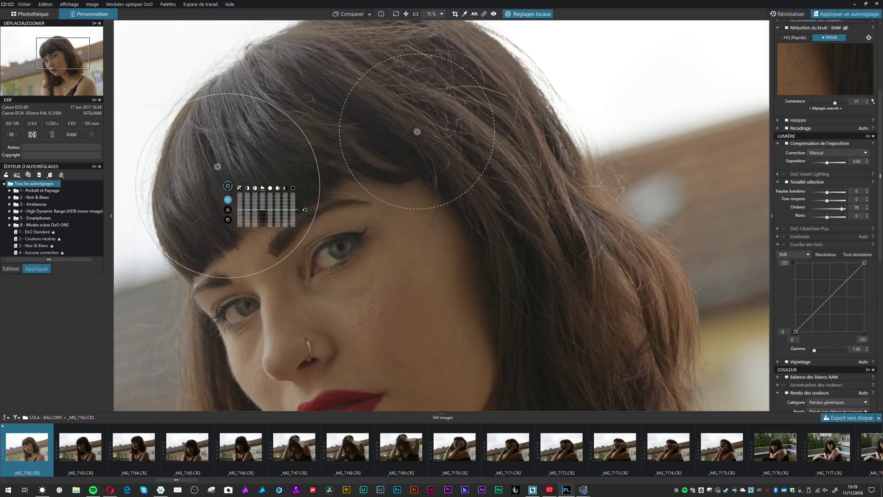
{"action": "right_click", "coordinate": [228, 187]}
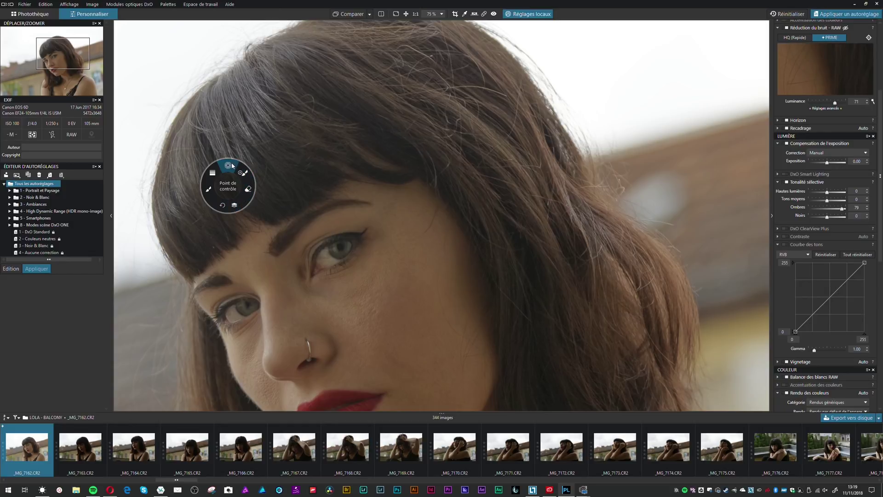
{"action": "left_click", "coordinate": [248, 176]}
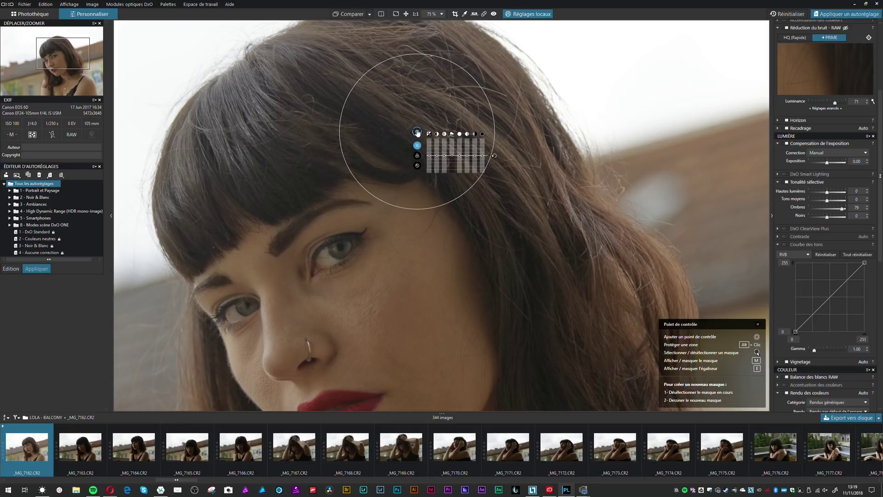
Move the hair control point slightly toward the fringe
{"action": "left_click_drag", "start_coordinate": [418, 134], "coordinate": [408, 129]}
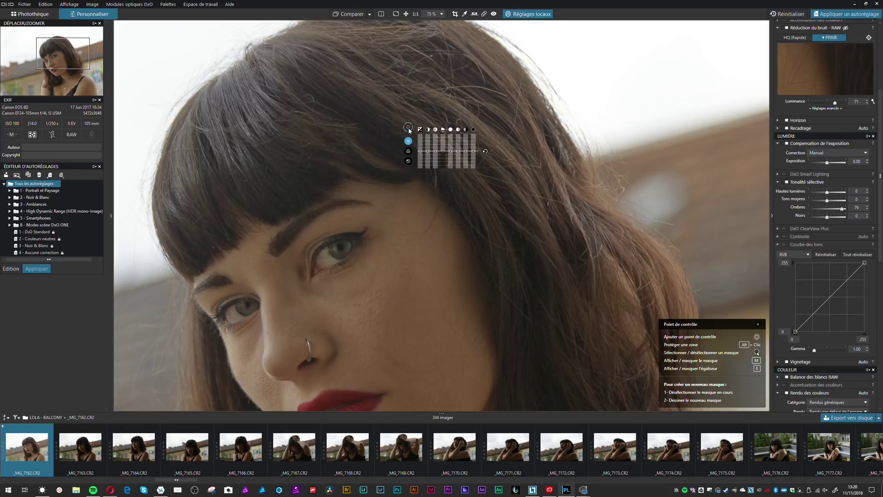
{"action": "left_click", "coordinate": [408, 129]}
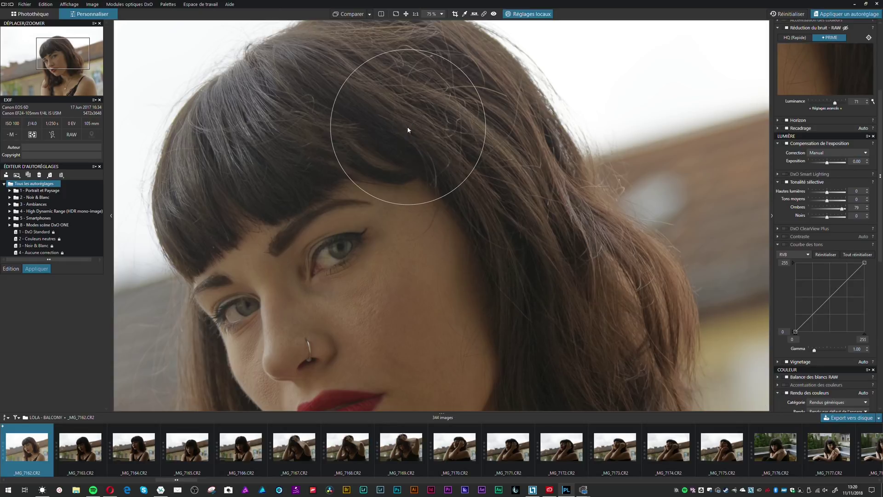
{"action": "left_click", "coordinate": [409, 129]}
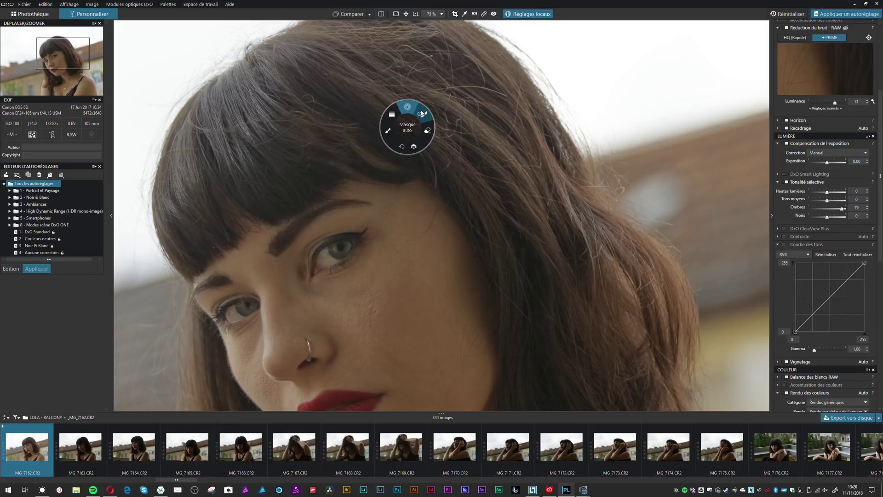
Paint a mask with a slightly smaller Pinceau brush over the crown, the fringe and the hair falling behind the cheek
{"action": "left_click", "coordinate": [388, 131]}
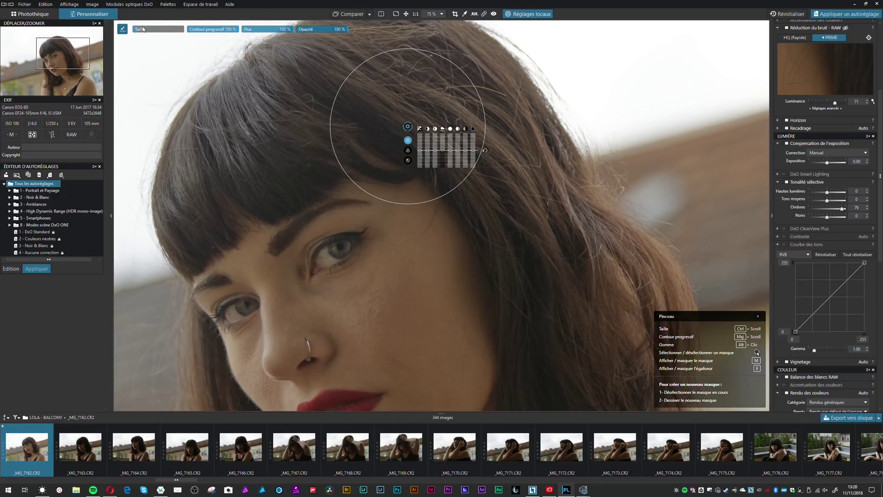
{"action": "left_click_drag", "start_coordinate": [162, 30], "coordinate": [151, 31]}
{"action": "left_click", "coordinate": [319, 65]}
{"action": "mouse_move", "coordinate": [319, 66]}
{"action": "left_mouse_down"}
{"action": "mouse_move", "coordinate": [272, 136]}
{"action": "mouse_move", "coordinate": [268, 165]}
{"action": "mouse_move", "coordinate": [254, 151]}
{"action": "mouse_move", "coordinate": [207, 147]}
{"action": "mouse_move", "coordinate": [199, 218]}
{"action": "mouse_move", "coordinate": [286, 159]}
{"action": "mouse_move", "coordinate": [325, 63]}
{"action": "mouse_move", "coordinate": [360, 114]}
{"action": "mouse_move", "coordinate": [466, 86]}
{"action": "mouse_move", "coordinate": [486, 97]}
{"action": "mouse_move", "coordinate": [467, 70]}
{"action": "mouse_move", "coordinate": [431, 57]}
{"action": "mouse_move", "coordinate": [509, 251]}
{"action": "mouse_move", "coordinate": [528, 221]}
{"action": "mouse_move", "coordinate": [469, 163]}
{"action": "mouse_move", "coordinate": [572, 245]}
{"action": "mouse_move", "coordinate": [622, 305]}
{"action": "left_mouse_up"}
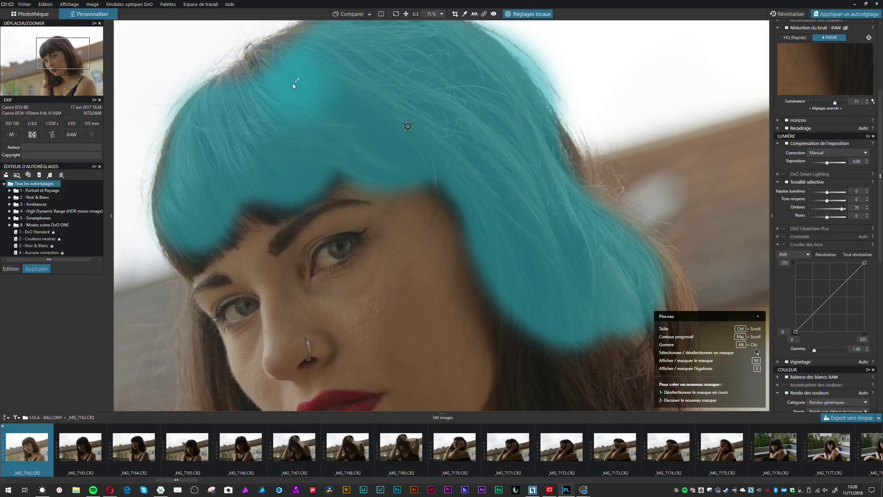
Extend the brush mask over the hair beside the nose-ring side of the face and below the chin
{"action": "left_click_drag", "start_coordinate": [62, 50], "coordinate": [69, 57]}
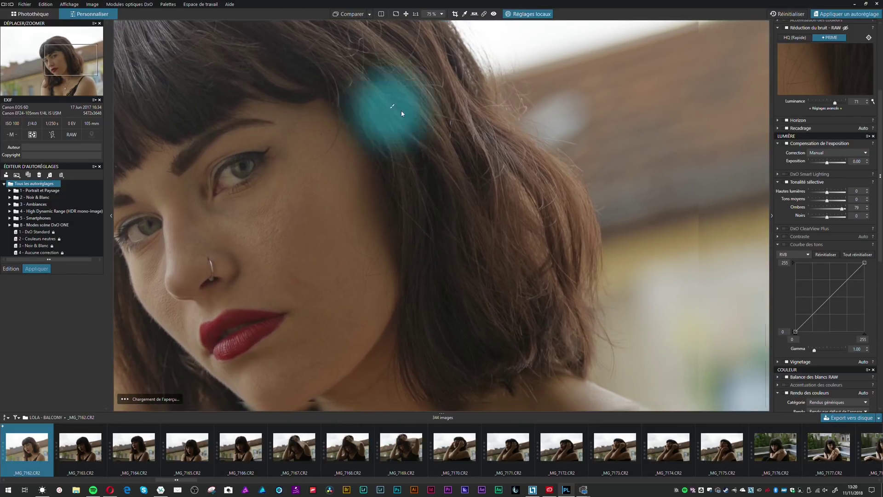
{"action": "mouse_move", "coordinate": [469, 196]}
{"action": "left_mouse_down"}
{"action": "mouse_move", "coordinate": [459, 363]}
{"action": "mouse_move", "coordinate": [504, 267]}
{"action": "mouse_move", "coordinate": [521, 327]}
{"action": "mouse_move", "coordinate": [536, 296]}
{"action": "mouse_move", "coordinate": [541, 234]}
{"action": "mouse_move", "coordinate": [521, 190]}
{"action": "mouse_move", "coordinate": [430, 80]}
{"action": "mouse_move", "coordinate": [440, 222]}
{"action": "mouse_move", "coordinate": [456, 273]}
{"action": "mouse_move", "coordinate": [528, 284]}
{"action": "mouse_move", "coordinate": [536, 220]}
{"action": "mouse_move", "coordinate": [551, 281]}
{"action": "mouse_move", "coordinate": [548, 325]}
{"action": "mouse_move", "coordinate": [512, 315]}
{"action": "mouse_move", "coordinate": [459, 337]}
{"action": "mouse_move", "coordinate": [527, 227]}
{"action": "mouse_move", "coordinate": [460, 165]}
{"action": "left_mouse_up"}
{"action": "mouse_move", "coordinate": [223, 58]}
{"action": "scroll", "coordinate": [358, 149], "scroll_direction": "down", "scroll_amount": 4}
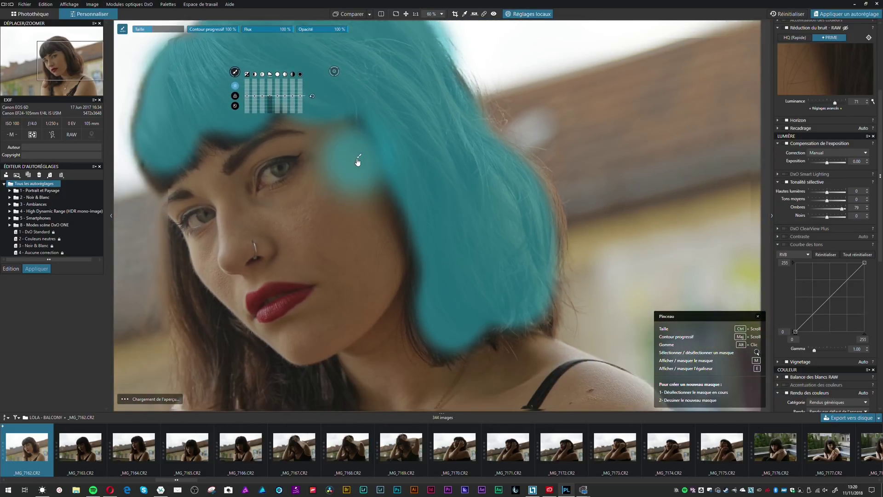
{"action": "scroll", "coordinate": [359, 162], "scroll_direction": "down", "scroll_amount": 1}
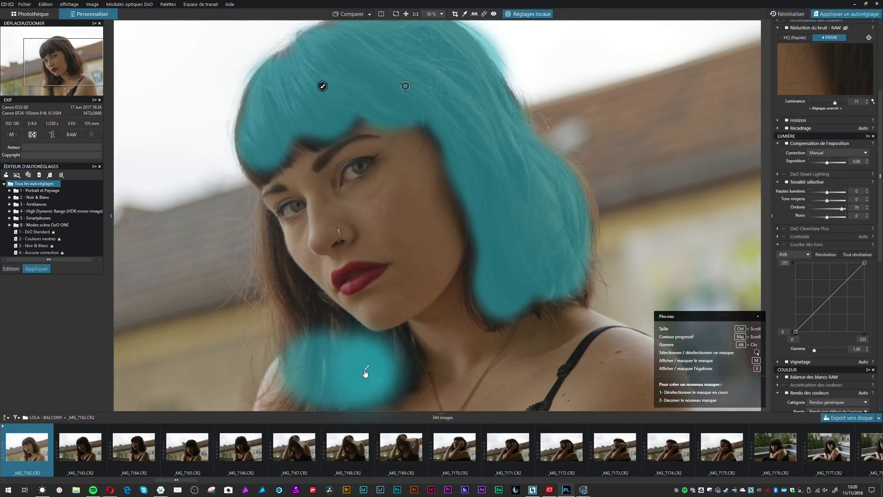
{"action": "left_click_drag", "start_coordinate": [316, 342], "coordinate": [378, 367]}
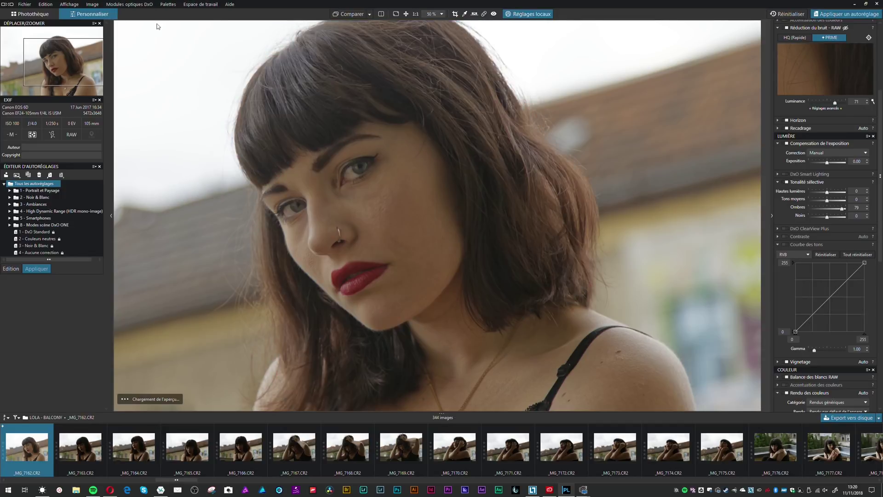
{"action": "mouse_move", "coordinate": [315, 312]}
{"action": "left_mouse_down"}
{"action": "mouse_move", "coordinate": [277, 268]}
{"action": "mouse_move", "coordinate": [271, 234]}
{"action": "left_mouse_up"}
{"action": "mouse_move", "coordinate": [286, 302]}
{"action": "left_mouse_down"}
{"action": "mouse_move", "coordinate": [313, 327]}
{"action": "mouse_move", "coordinate": [290, 282]}
{"action": "mouse_move", "coordinate": [360, 350]}
{"action": "mouse_move", "coordinate": [384, 348]}
{"action": "left_mouse_up"}
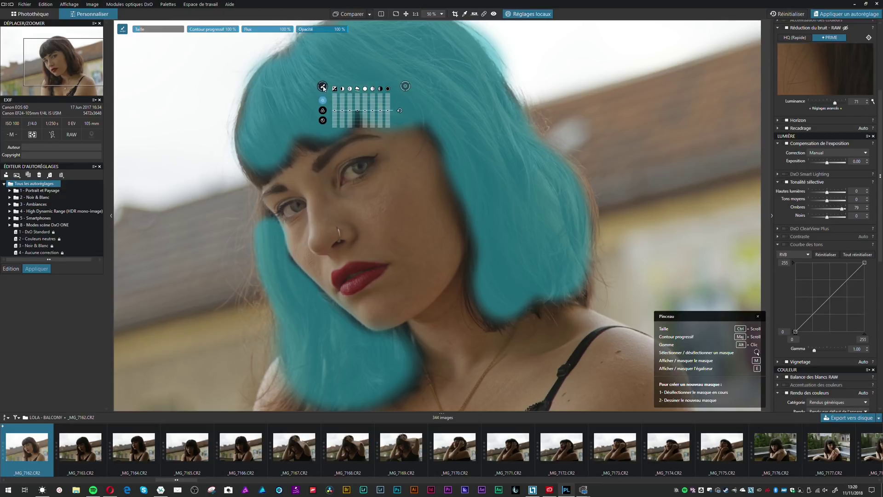
Increase the sharpness and the contrast of the brush-masked hair
{"action": "left_click", "coordinate": [323, 111]}
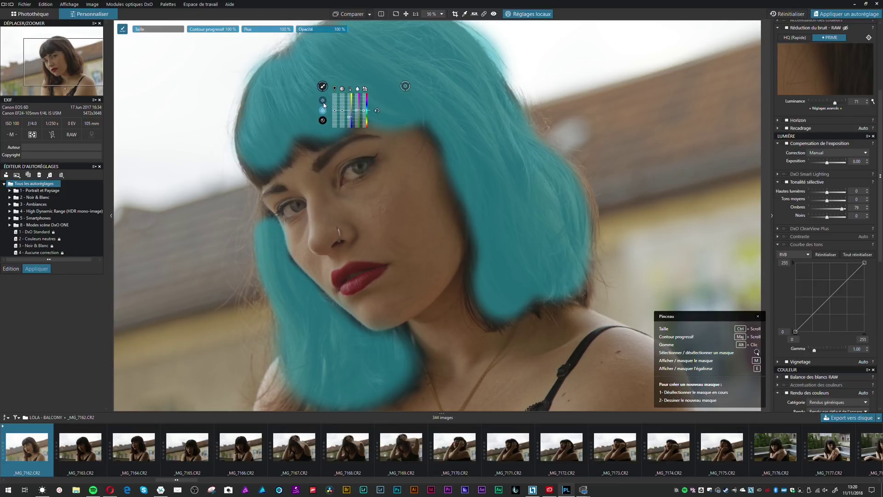
{"action": "left_click", "coordinate": [324, 121]}
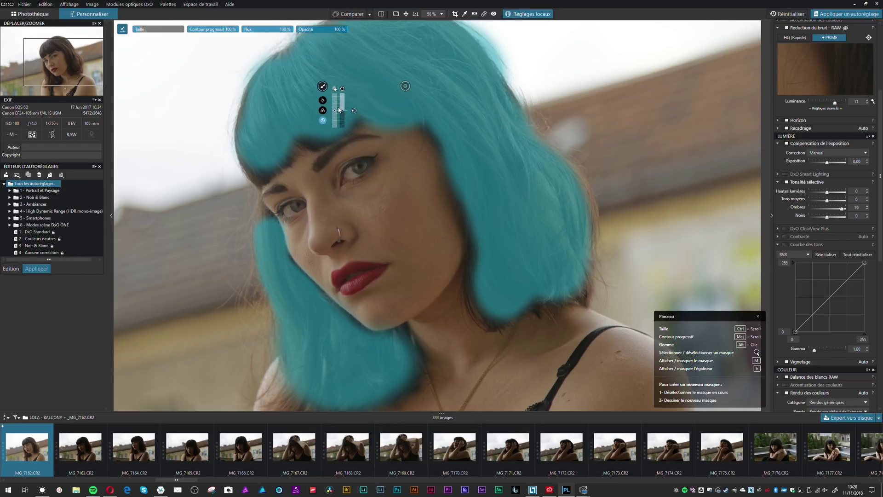
{"action": "left_click_drag", "start_coordinate": [336, 111], "coordinate": [339, 101]}
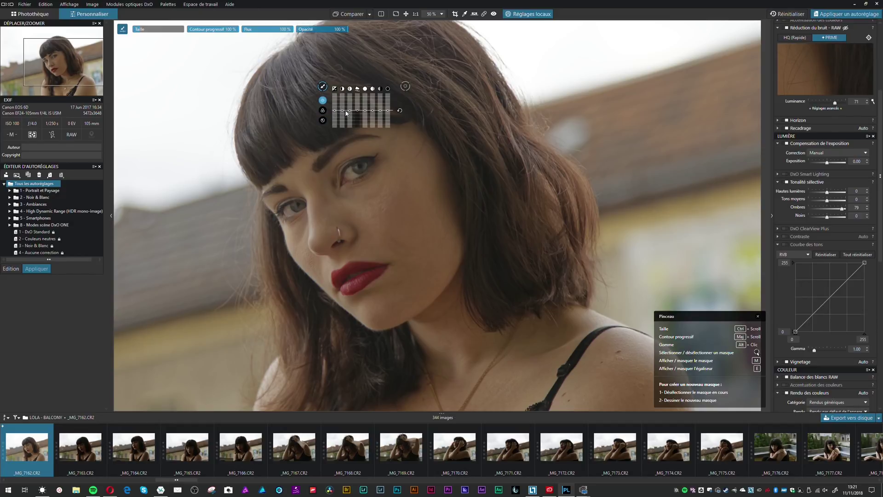
{"action": "left_click_drag", "start_coordinate": [342, 111], "coordinate": [343, 106]}
{"action": "key", "text": "Escape"}
Add a separate Point de contrôle on the woman's cheek and shift it closer to the nose
{"action": "right_click", "coordinate": [380, 229]}
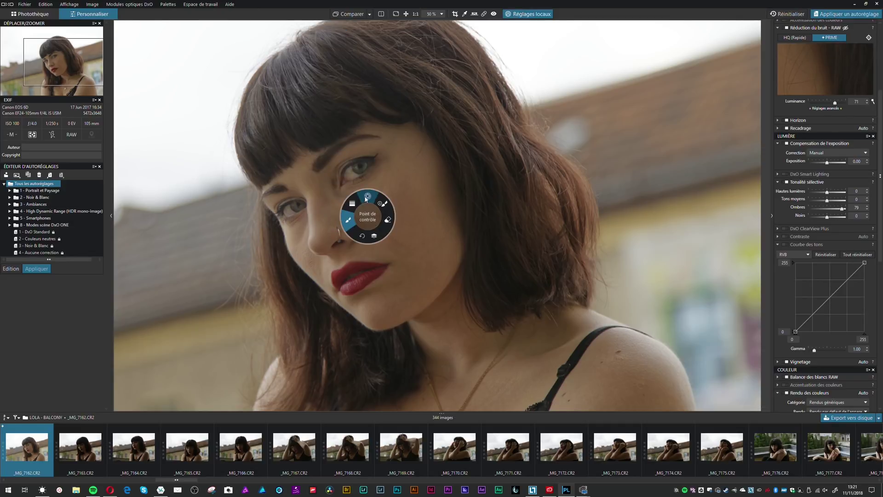
{"action": "left_click", "coordinate": [368, 197]}
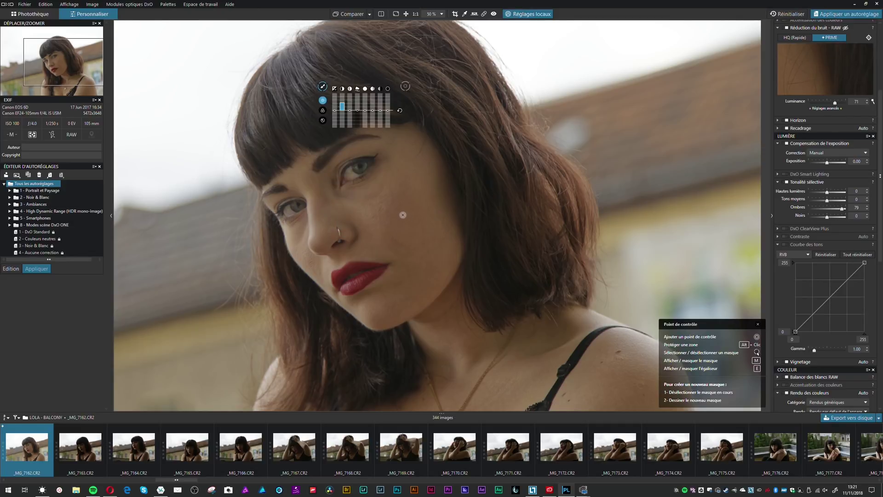
{"action": "left_click", "coordinate": [403, 215]}
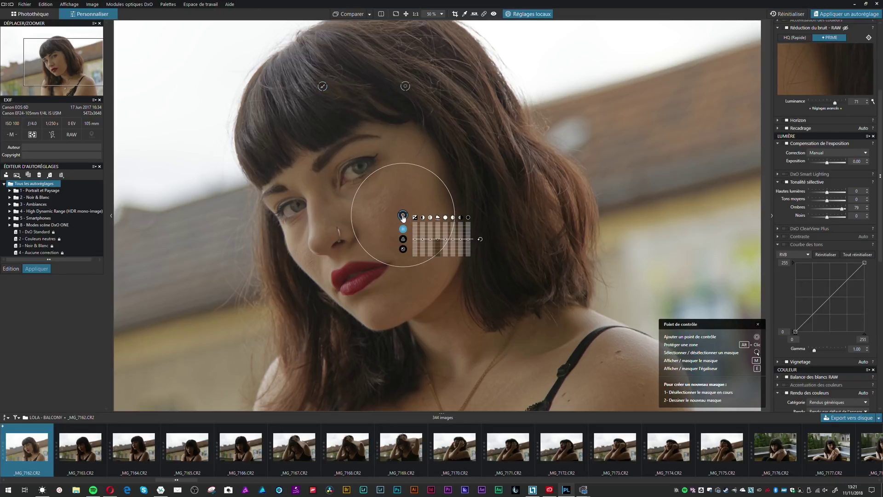
{"action": "left_click_drag", "start_coordinate": [403, 217], "coordinate": [377, 218]}
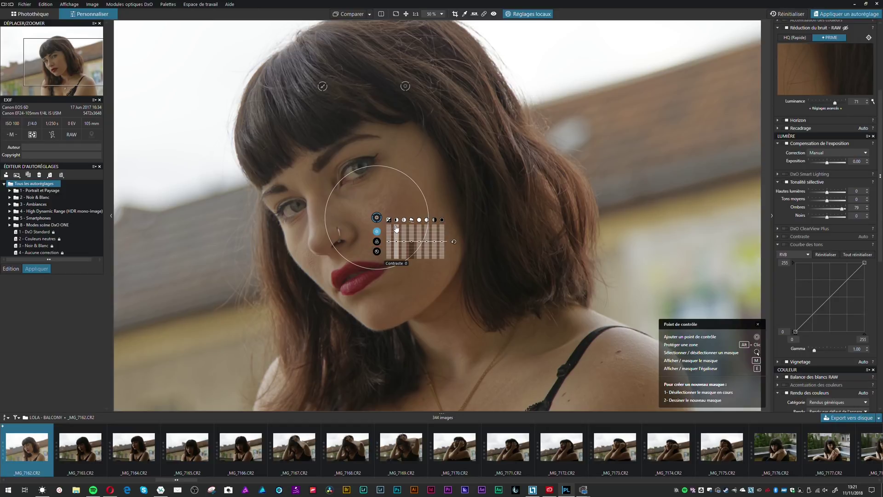
Lower the sharpness at the cheek control point to soften the skin, and leave the local adjustments
{"action": "left_click", "coordinate": [376, 251]}
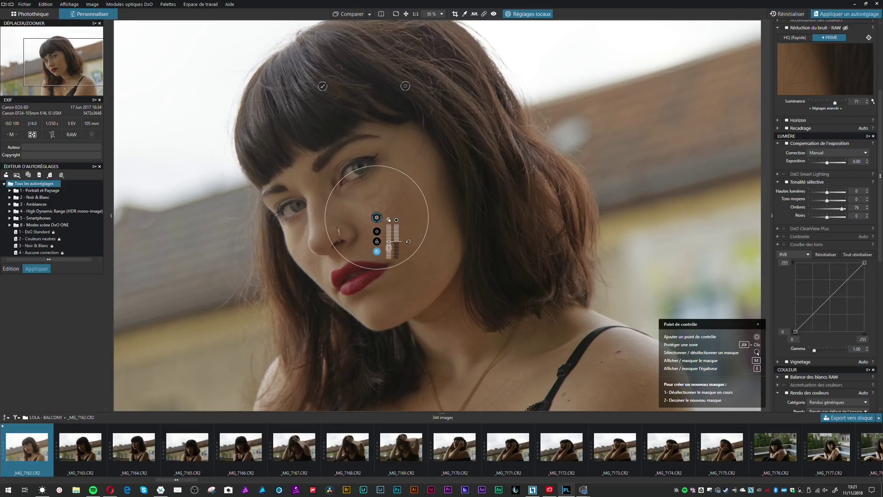
{"action": "left_click_drag", "start_coordinate": [389, 243], "coordinate": [387, 251]}
{"action": "key", "text": "a"}
{"action": "scroll", "coordinate": [393, 232], "scroll_direction": "up", "scroll_amount": 2}
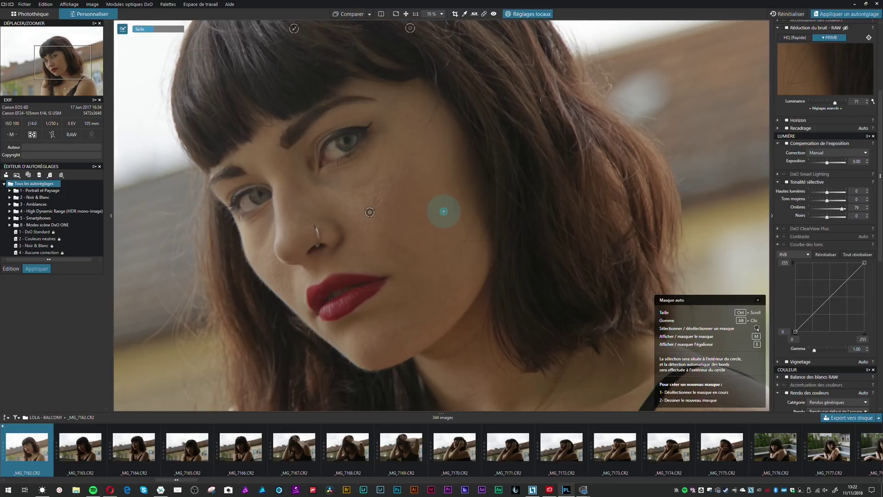
{"action": "key", "text": "Escape"}
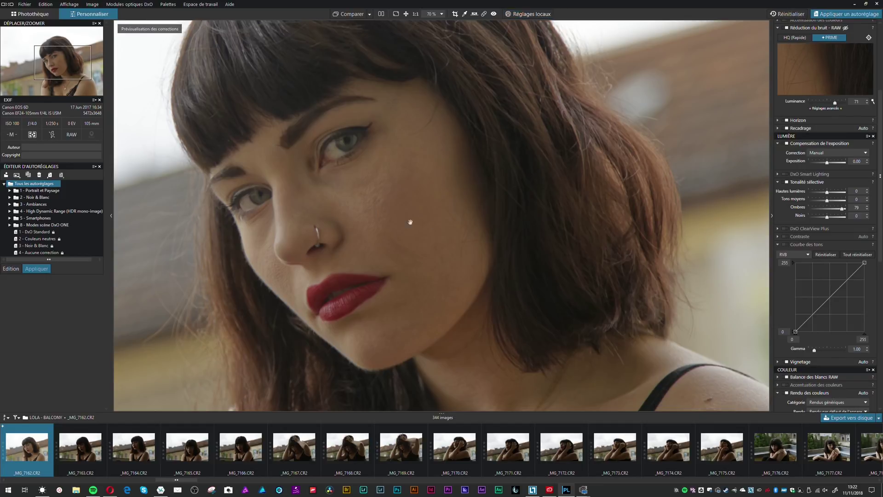
{"action": "scroll", "coordinate": [417, 222], "scroll_direction": "down", "scroll_amount": 2}
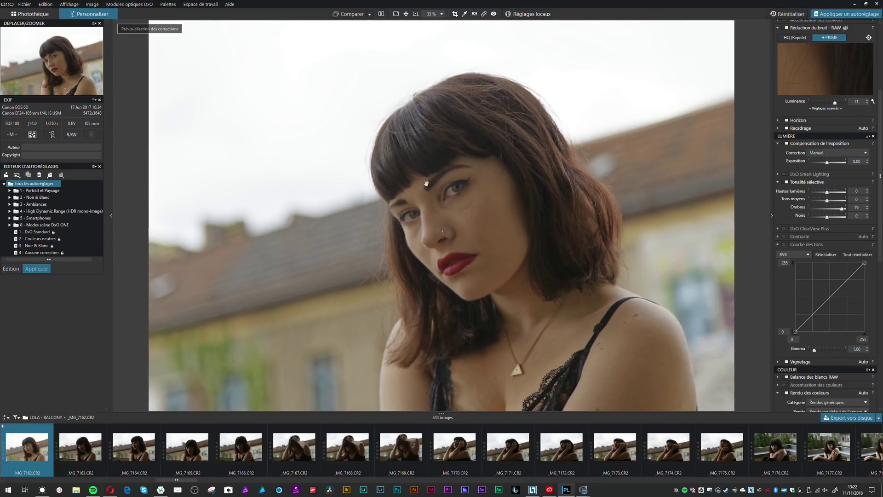
Reopen local adjustments, place a control point with a large radius on the sky, and display its mask
{"action": "left_click", "coordinate": [528, 15]}
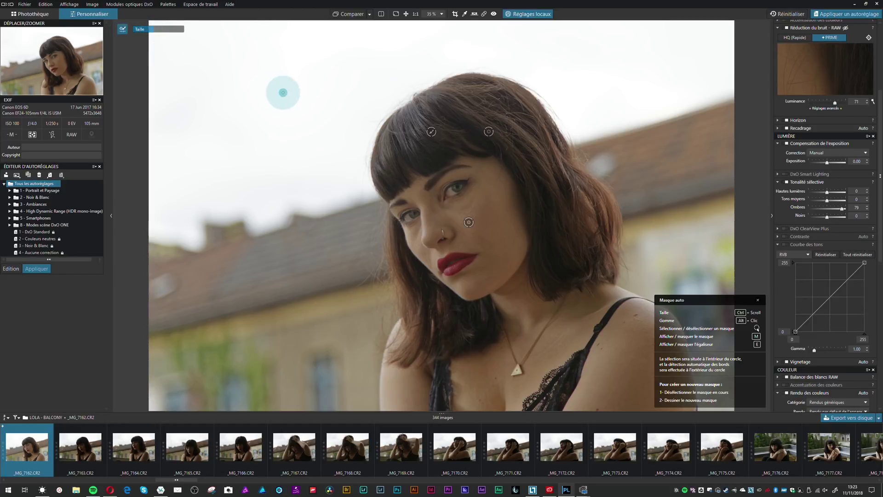
{"action": "right_click", "coordinate": [283, 93]}
{"action": "left_click", "coordinate": [282, 74]}
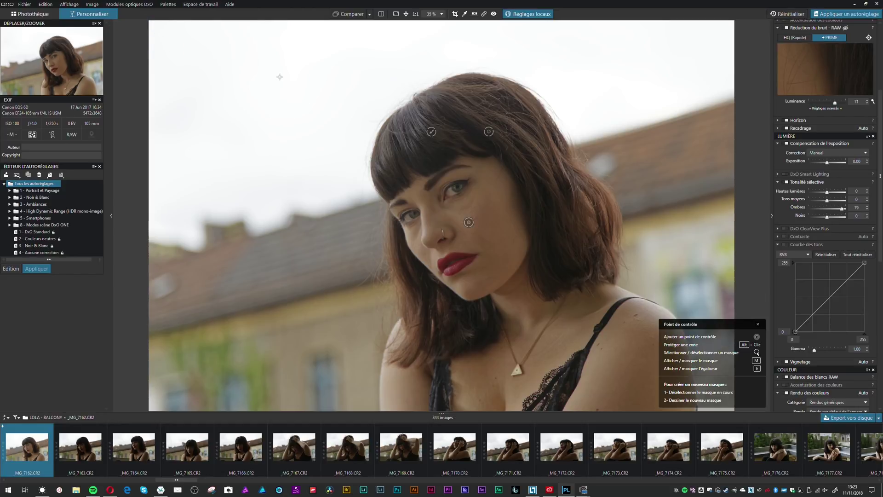
{"action": "left_click", "coordinate": [269, 121]}
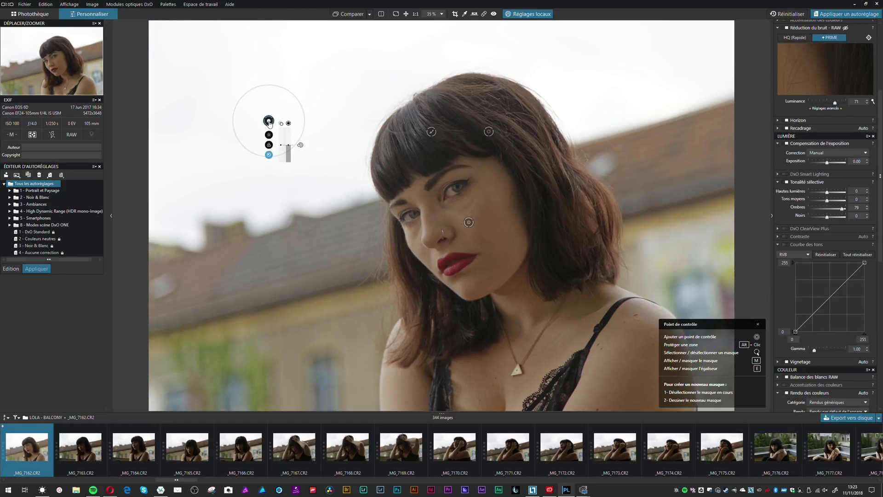
{"action": "left_click_drag", "start_coordinate": [302, 107], "coordinate": [363, 79]}
{"action": "key", "text": "m"}
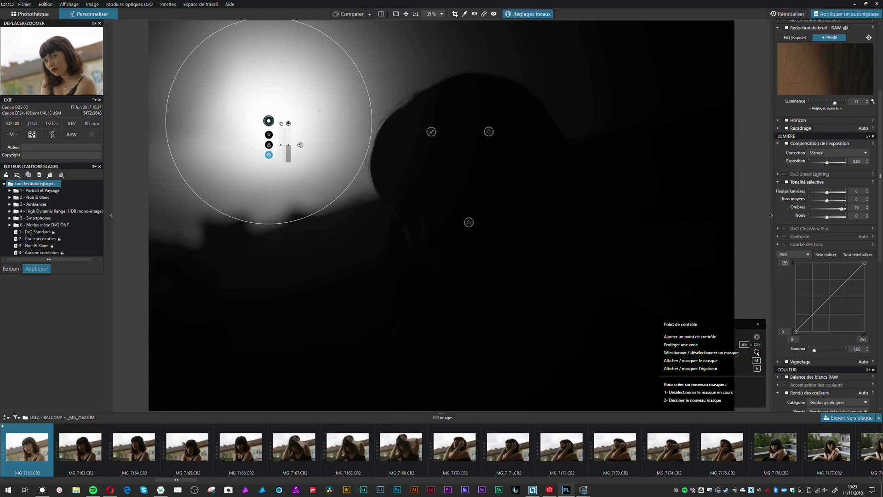
Reposition the sky control point slightly and raise its exposure to brighten the sky
{"action": "left_click_drag", "start_coordinate": [270, 128], "coordinate": [266, 131]}
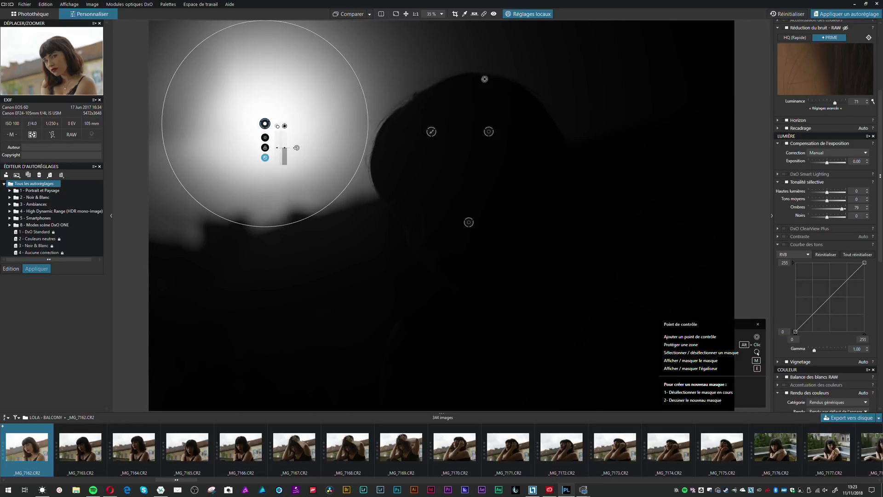
{"action": "left_click", "coordinate": [266, 140]}
{"action": "mouse_move", "coordinate": [277, 149]}
{"action": "left_mouse_down"}
{"action": "mouse_move", "coordinate": [277, 158]}
{"action": "mouse_move", "coordinate": [281, 145]}
{"action": "left_mouse_up"}
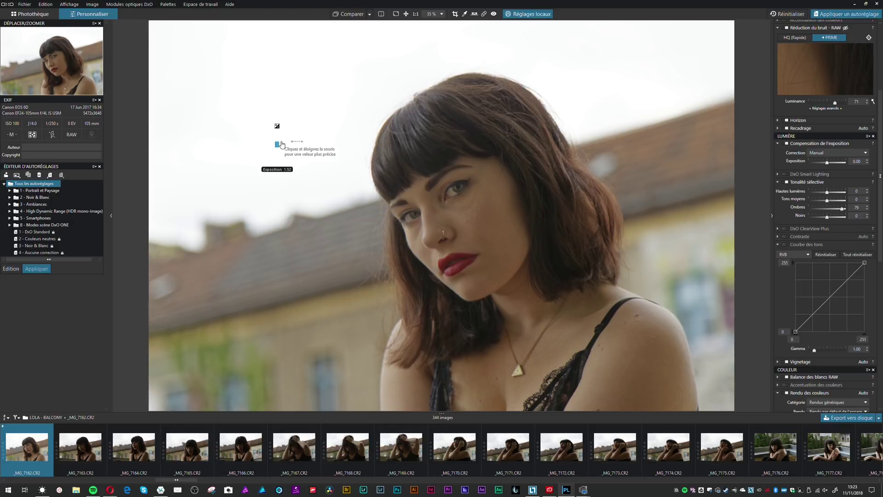
{"action": "left_click_drag", "start_coordinate": [281, 145], "coordinate": [280, 145]}
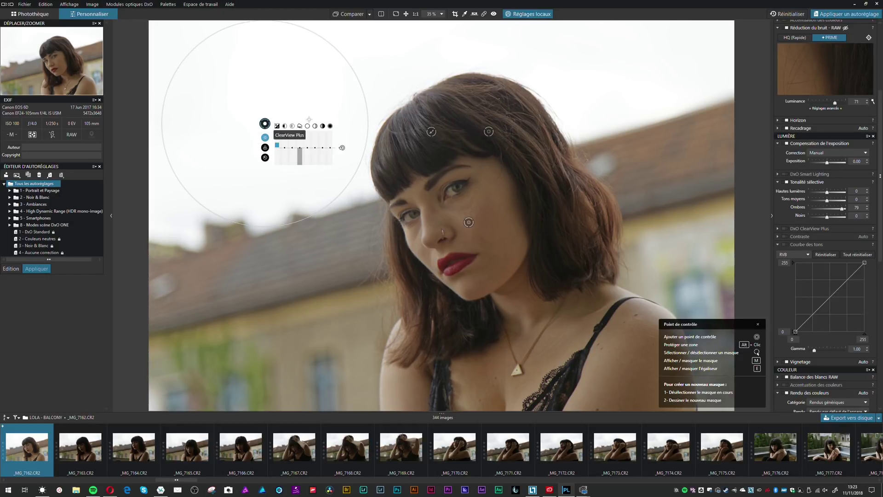
{"action": "left_click_drag", "start_coordinate": [265, 124], "coordinate": [262, 118]}
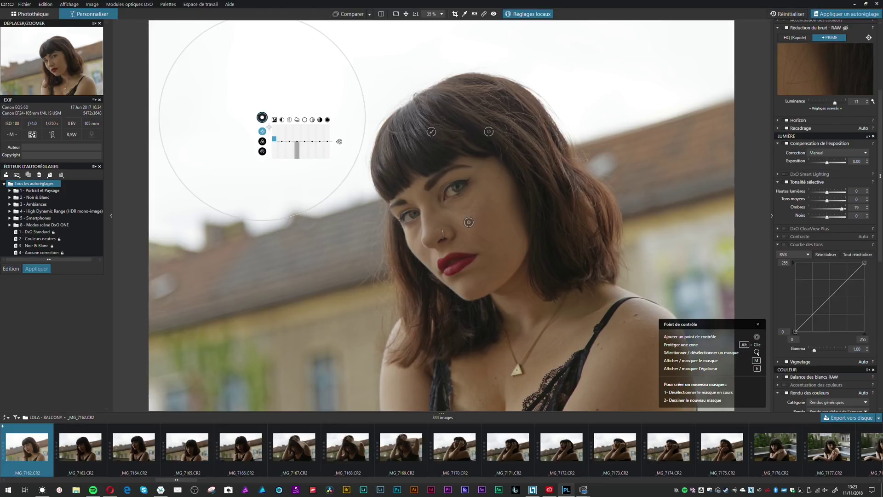
{"action": "left_click_drag", "start_coordinate": [274, 138], "coordinate": [273, 136]}
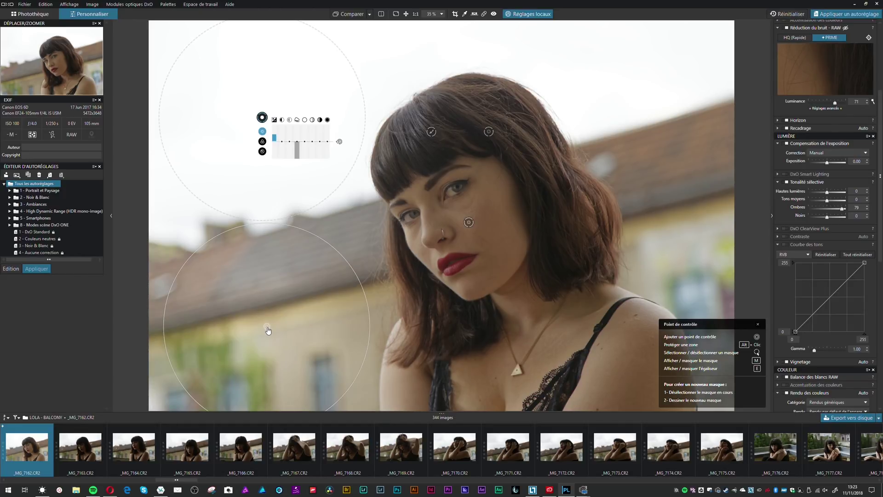
Try to place a control point on the building facade and adjust the exposure, and undo these changes
{"action": "right_click", "coordinate": [267, 329]}
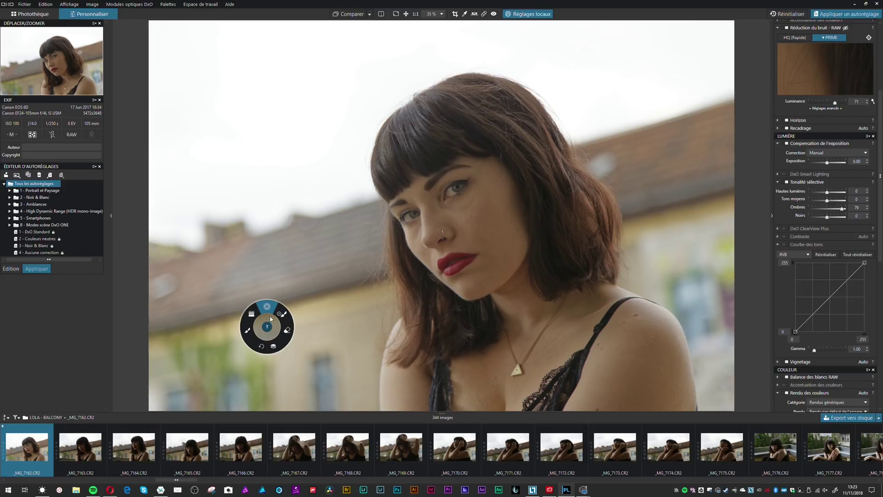
{"action": "left_click", "coordinate": [269, 323]}
{"action": "mouse_move", "coordinate": [269, 326]}
{"action": "left_mouse_down"}
{"action": "mouse_move", "coordinate": [293, 333]}
{"action": "mouse_move", "coordinate": [269, 336]}
{"action": "left_mouse_up"}
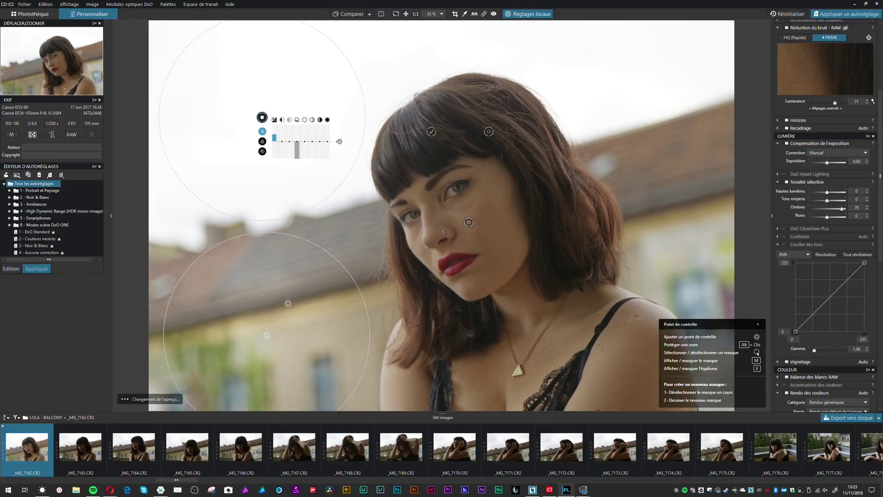
{"action": "mouse_move", "coordinate": [275, 137]}
{"action": "left_mouse_down"}
{"action": "mouse_move", "coordinate": [275, 156]}
{"action": "mouse_move", "coordinate": [276, 138]}
{"action": "left_mouse_up"}
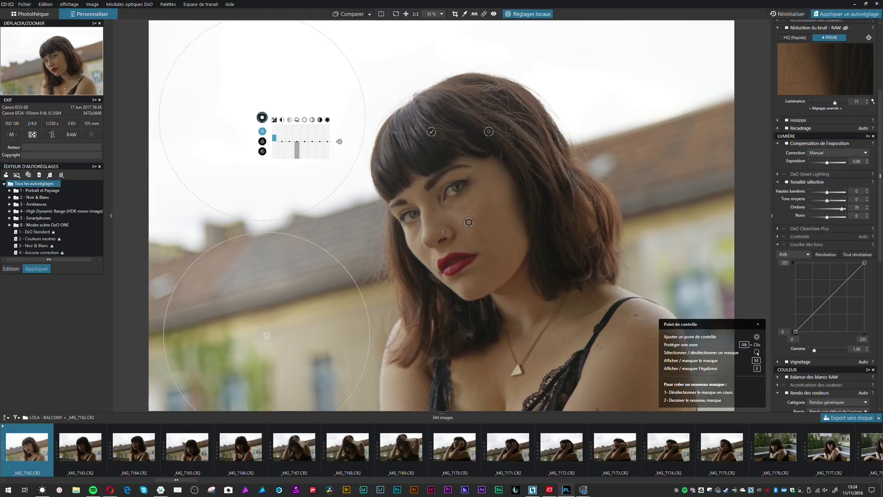
{"action": "key", "text": "ctrl+z"}
{"action": "key", "text": "ctrl+z"}
{"action": "key", "text": "ctrl+z"}
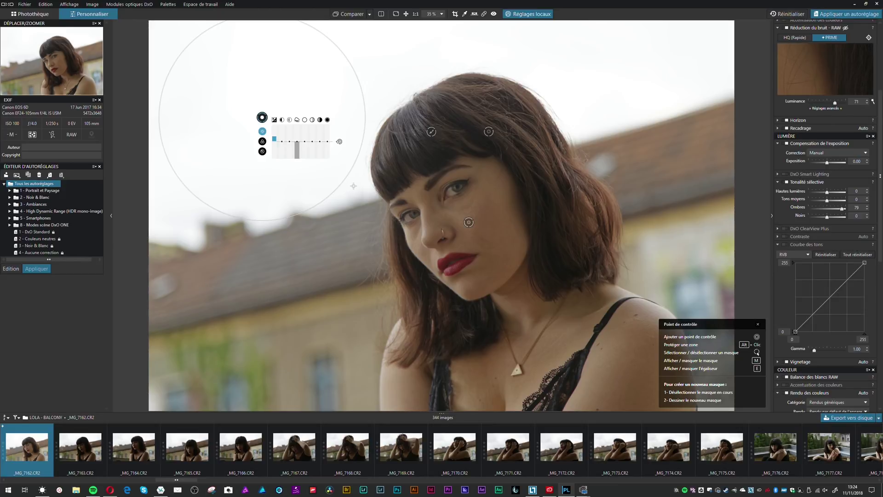
Add a separate Point de contrôle on the yellow building facade in the lower background
{"action": "scroll", "coordinate": [251, 315], "scroll_direction": "up", "scroll_amount": 1}
{"action": "right_click", "coordinate": [262, 341]}
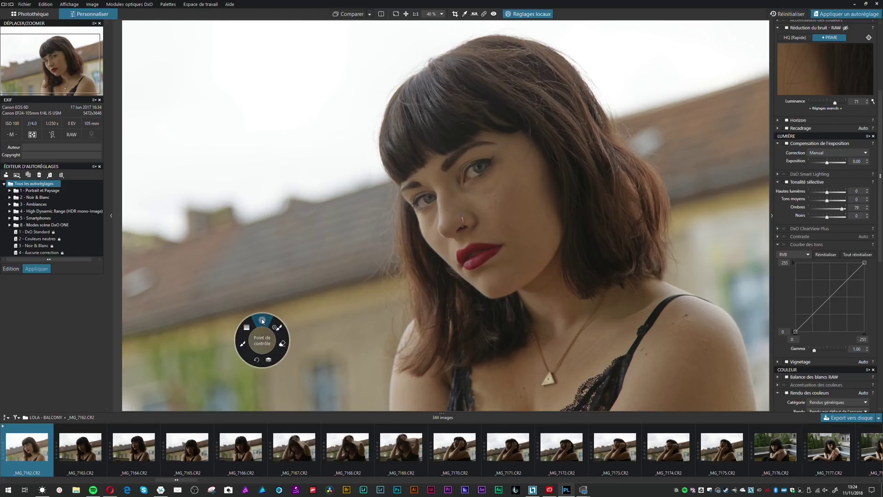
{"action": "left_click", "coordinate": [261, 319]}
{"action": "left_click", "coordinate": [255, 330]}
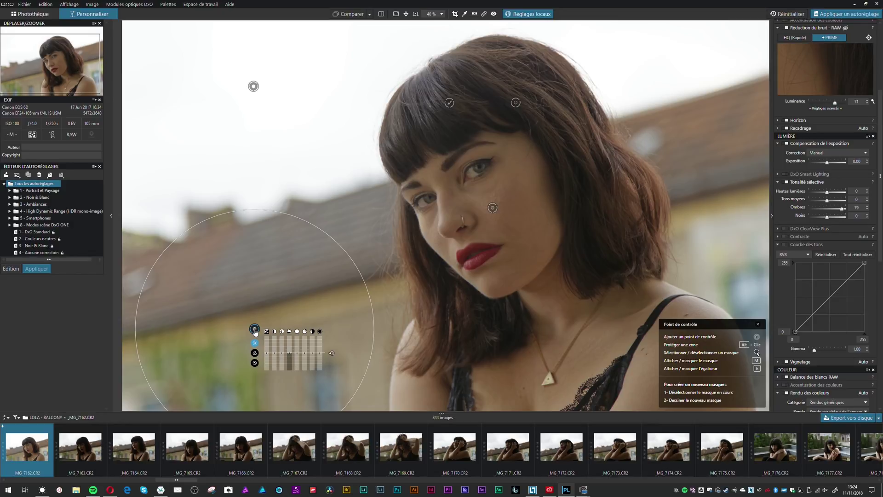
Adjust the colour of the facade control point by raising its saturation slightly
{"action": "left_click_drag", "start_coordinate": [266, 353], "coordinate": [267, 359]}
{"action": "left_click", "coordinate": [255, 352]}
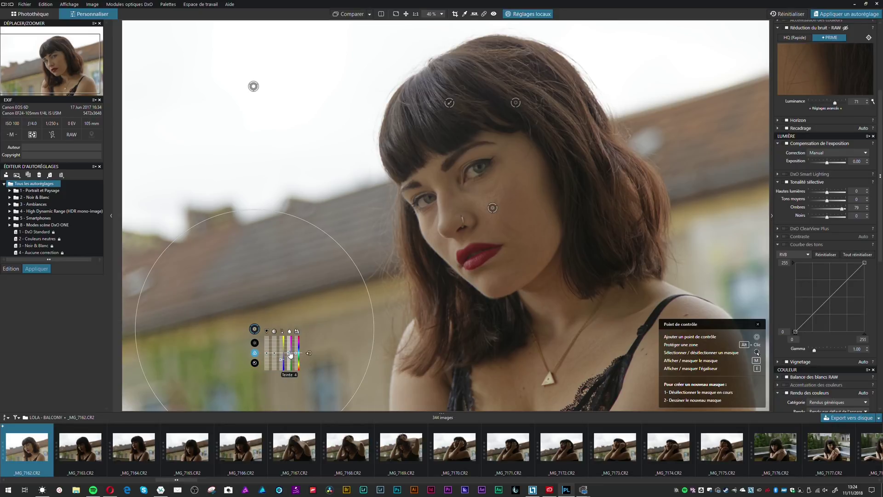
{"action": "left_click_drag", "start_coordinate": [290, 354], "coordinate": [297, 357]}
{"action": "left_click_drag", "start_coordinate": [275, 350], "coordinate": [275, 352]}
Display the facade mask and add a protection point with an enlarged radius on the woman's face
{"action": "key", "text": "m"}
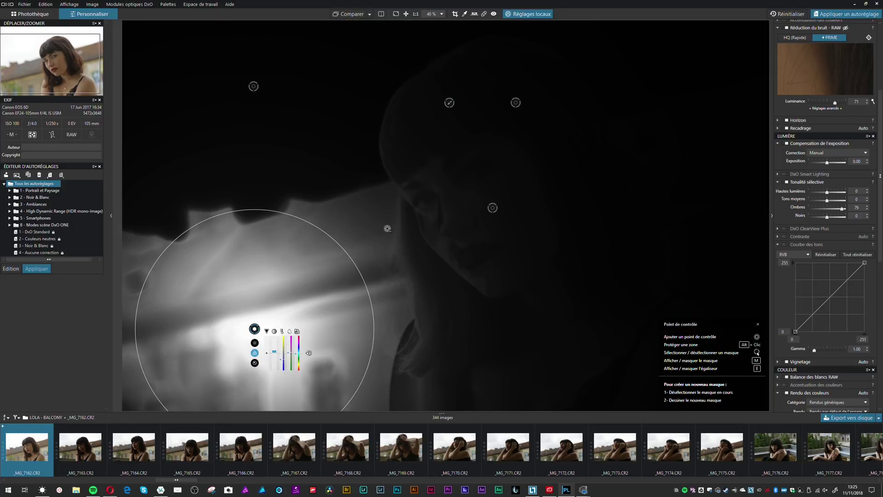
{"action": "left_click", "coordinate": [440, 215]}
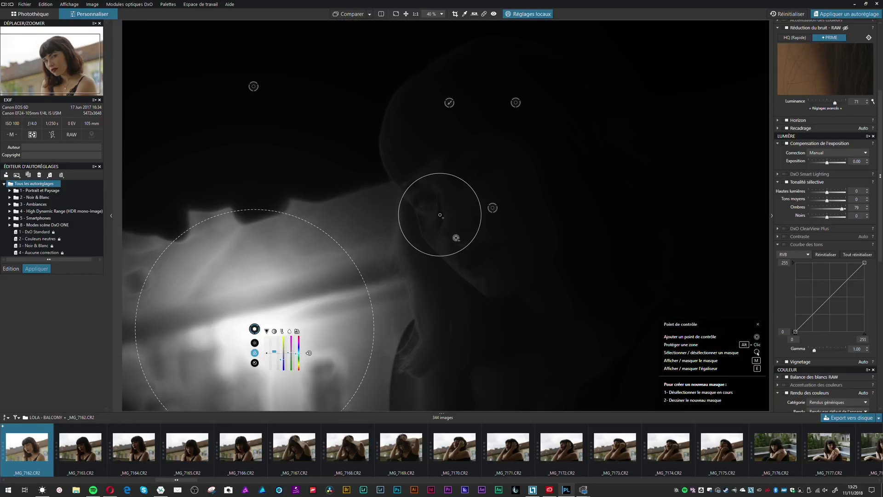
{"action": "left_click_drag", "start_coordinate": [474, 241], "coordinate": [518, 291]}
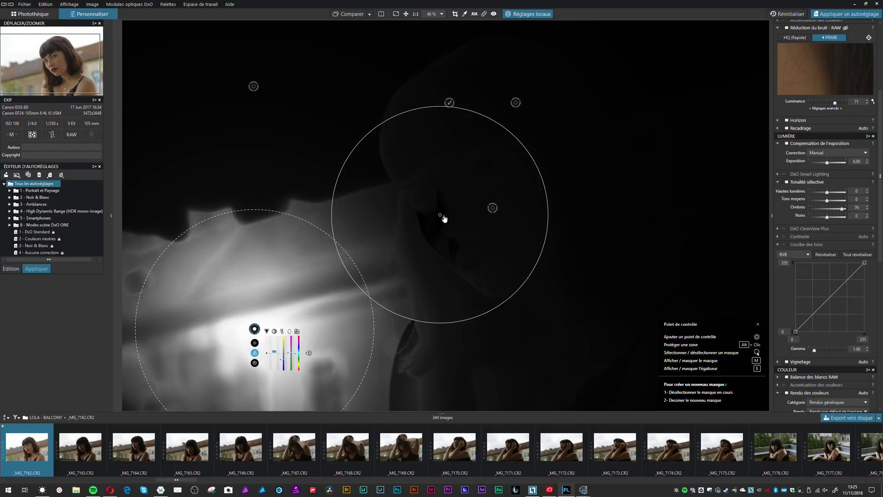
Try a further control point below the woman's jaw in the facade mask, and undo it
{"action": "left_click_drag", "start_coordinate": [444, 231], "coordinate": [530, 280]}
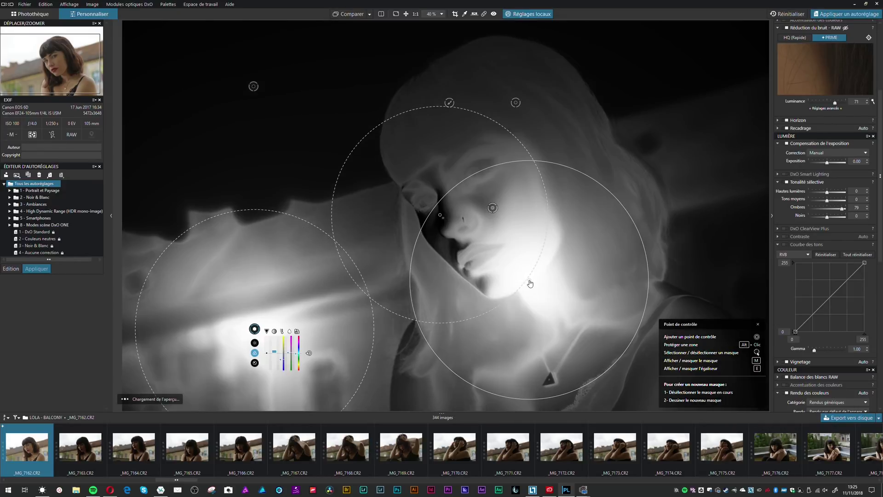
{"action": "key", "text": "ctrl+z"}
{"action": "key", "text": "ctrl+z"}
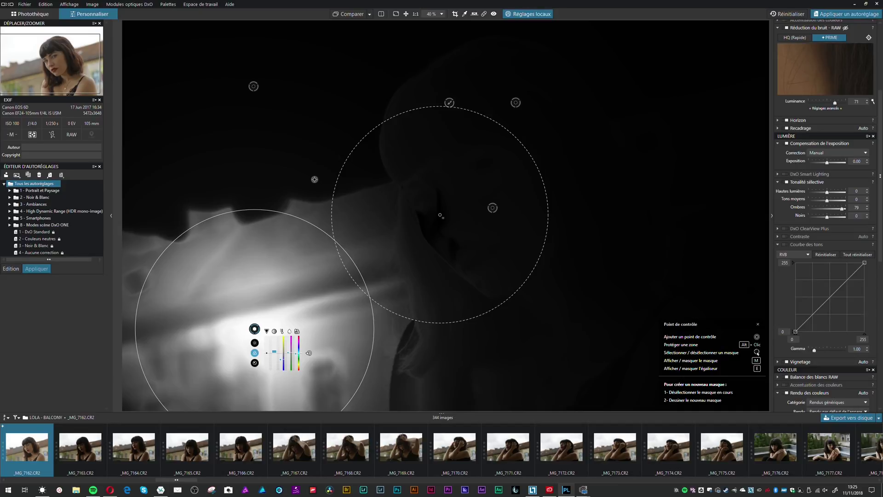
Hide the mask and leave the local adjustments to view the corrected portrait
{"action": "key", "text": "m"}
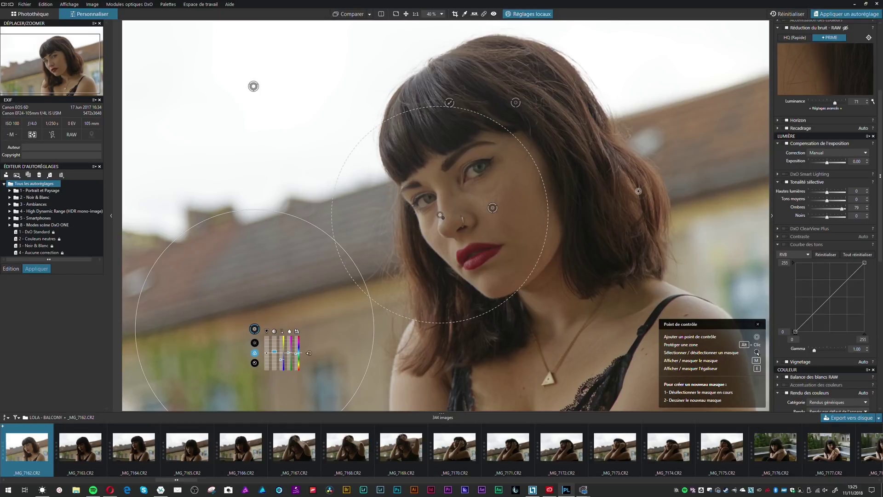
{"action": "key", "text": "Escape"}
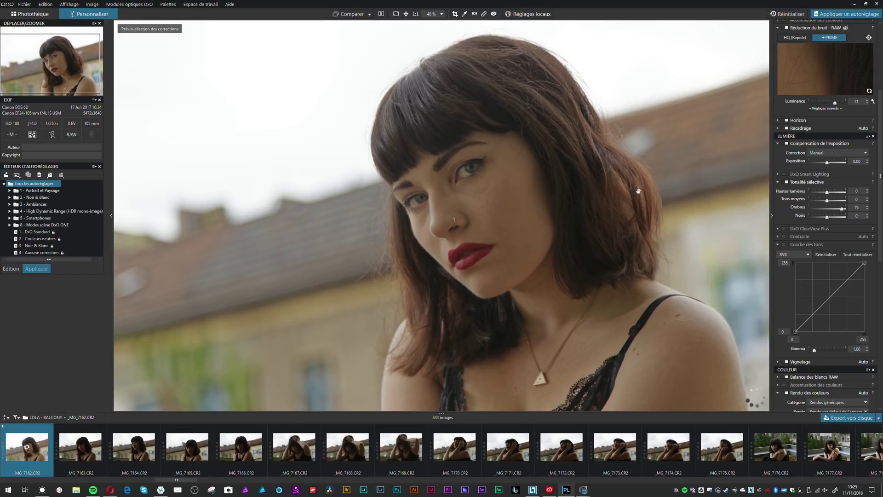
{"action": "left_click_drag", "start_coordinate": [639, 191], "coordinate": [466, 213]}
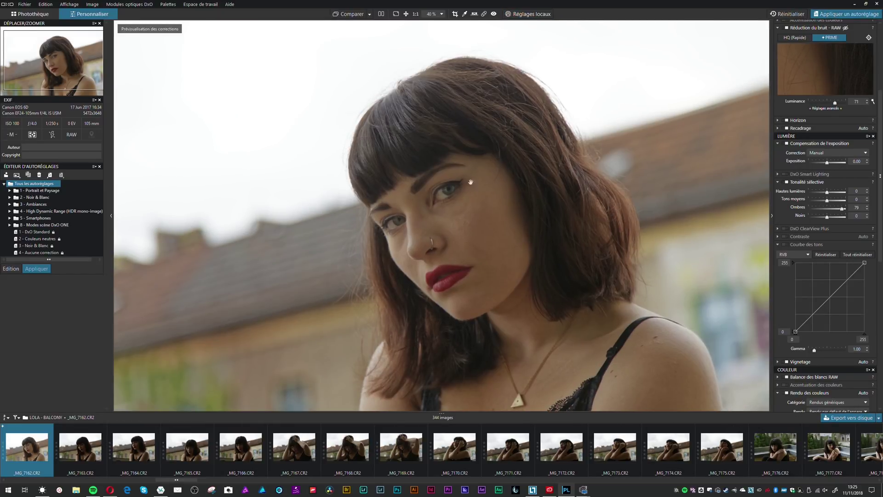
Reopen local adjustments and paint a new Pinceau mask over both eyes and the lips
{"action": "left_click", "coordinate": [511, 15]}
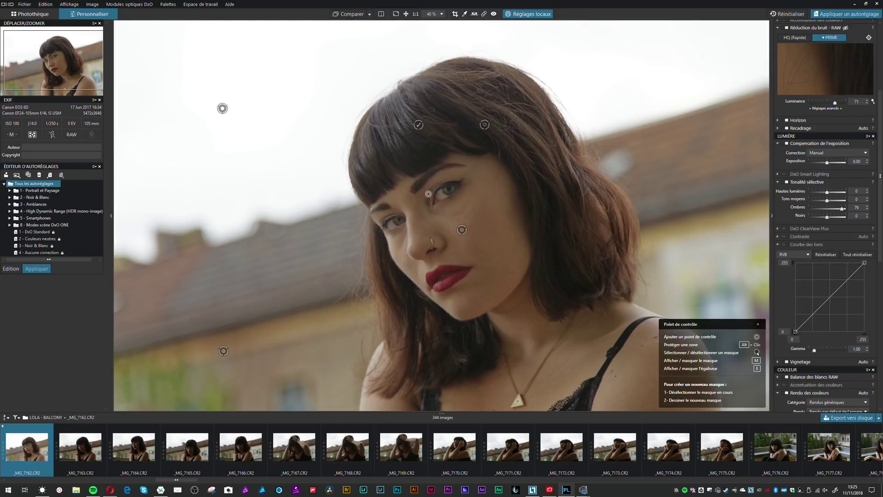
{"action": "right_click", "coordinate": [443, 188]}
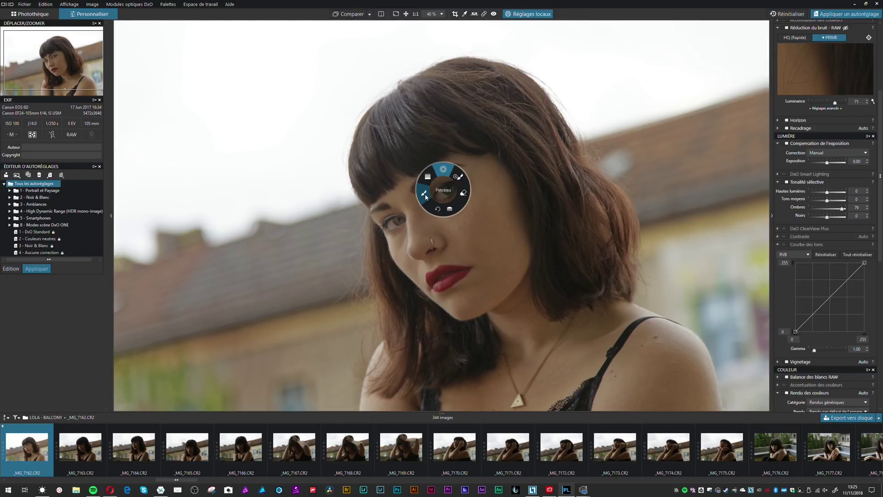
{"action": "left_click", "coordinate": [425, 195]}
{"action": "left_click_drag", "start_coordinate": [440, 195], "coordinate": [449, 190]}
{"action": "left_click_drag", "start_coordinate": [392, 224], "coordinate": [396, 224]}
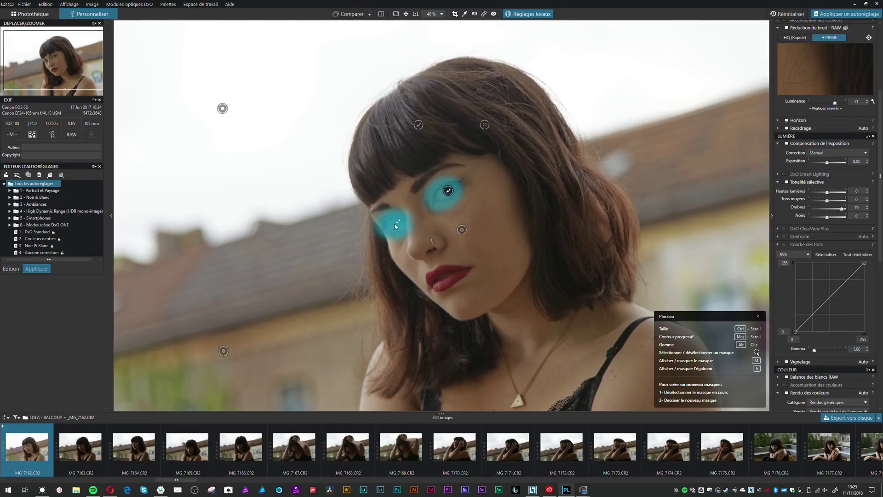
{"action": "left_click_drag", "start_coordinate": [431, 279], "coordinate": [453, 270]}
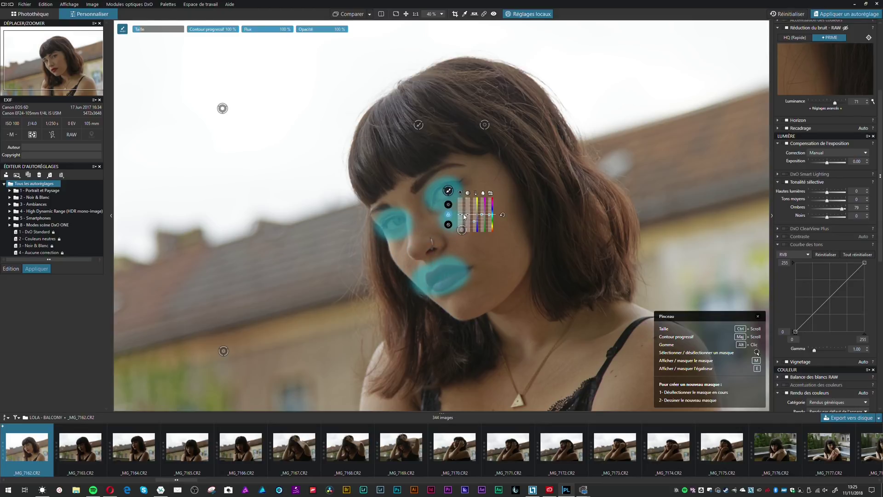
Raise the contrast of the brush-masked eyes and lips to 52
{"action": "left_click", "coordinate": [449, 225]}
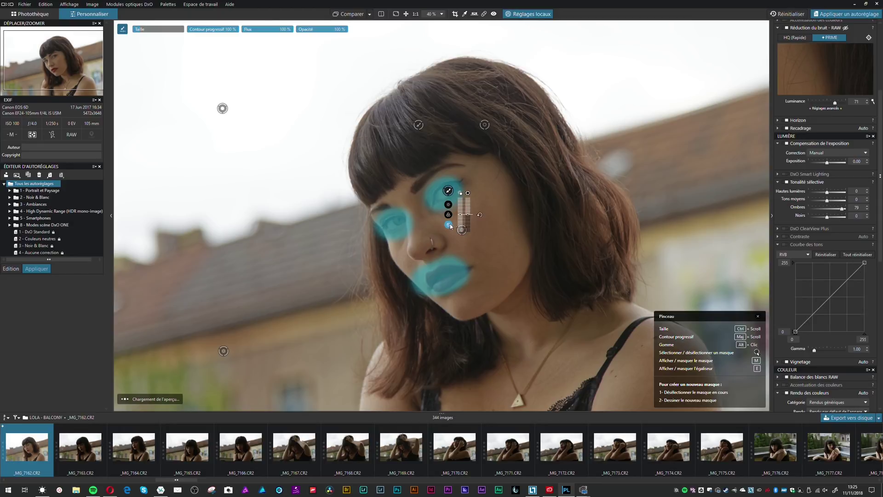
{"action": "mouse_move", "coordinate": [460, 202]}
{"action": "left_mouse_down"}
{"action": "mouse_move", "coordinate": [469, 212]}
{"action": "mouse_move", "coordinate": [641, 209]}
{"action": "mouse_move", "coordinate": [551, 211]}
{"action": "mouse_move", "coordinate": [616, 196]}
{"action": "mouse_move", "coordinate": [630, 95]}
{"action": "mouse_move", "coordinate": [608, 129]}
{"action": "mouse_move", "coordinate": [494, 209]}
{"action": "mouse_move", "coordinate": [474, 210]}
{"action": "left_mouse_up"}
{"action": "left_click", "coordinate": [448, 204]}
{"action": "left_click", "coordinate": [468, 212]}
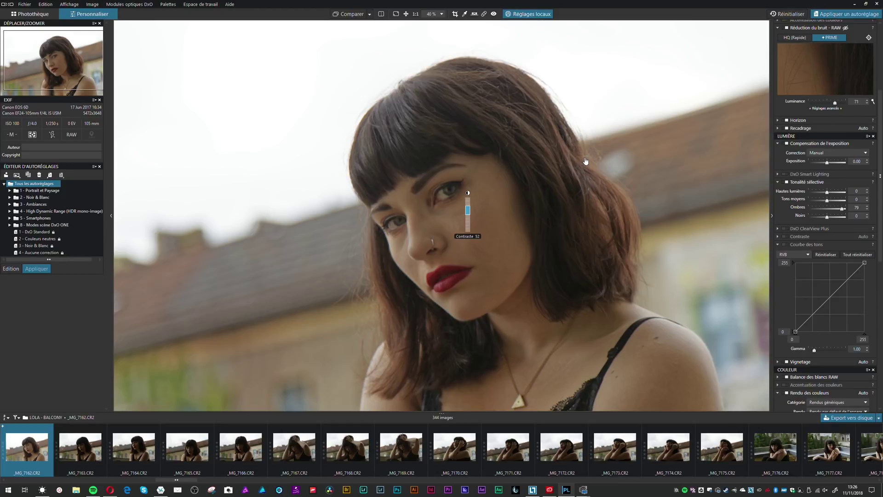
{"action": "key", "text": "b"}
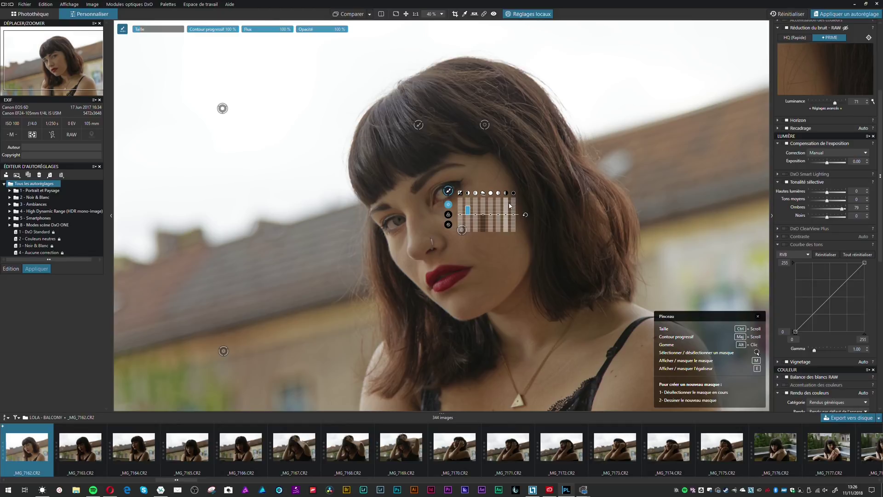
{"action": "left_click", "coordinate": [449, 215]}
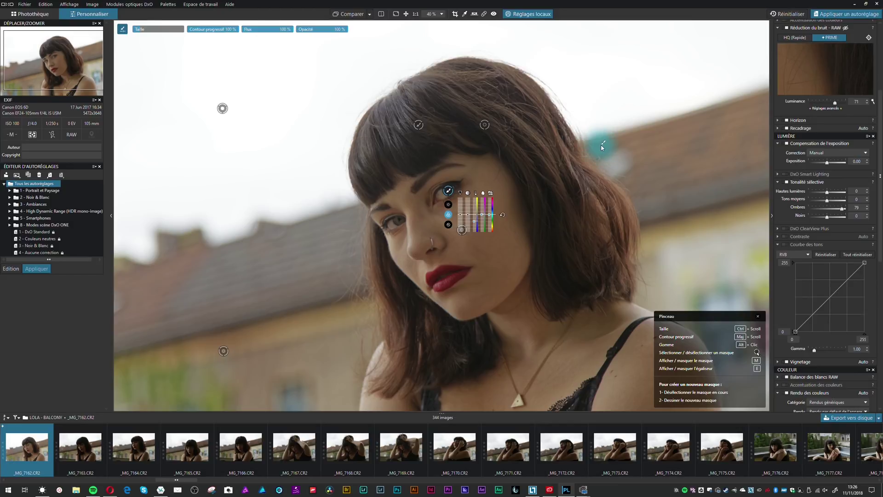
Draw a diagonal Filtre gradué from the upper-right background toward the woman's hair
{"action": "right_click", "coordinate": [632, 151]}
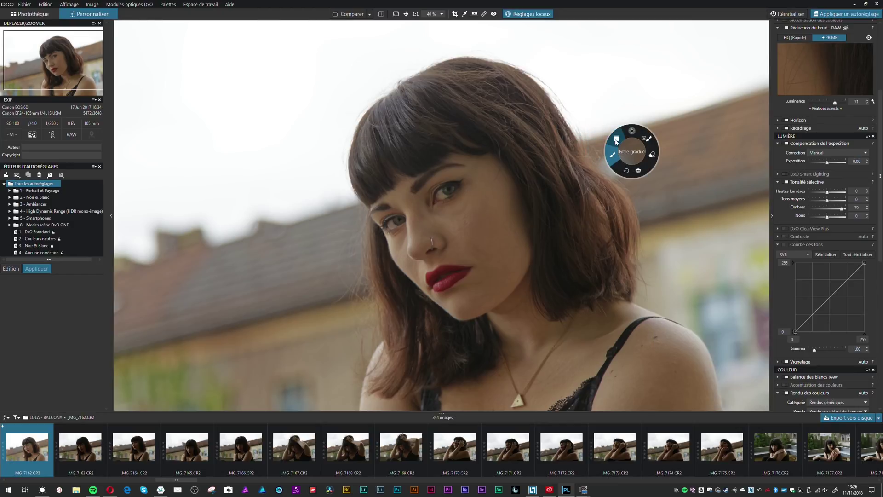
{"action": "left_click", "coordinate": [617, 142]}
{"action": "left_click_drag", "start_coordinate": [725, 151], "coordinate": [570, 223]}
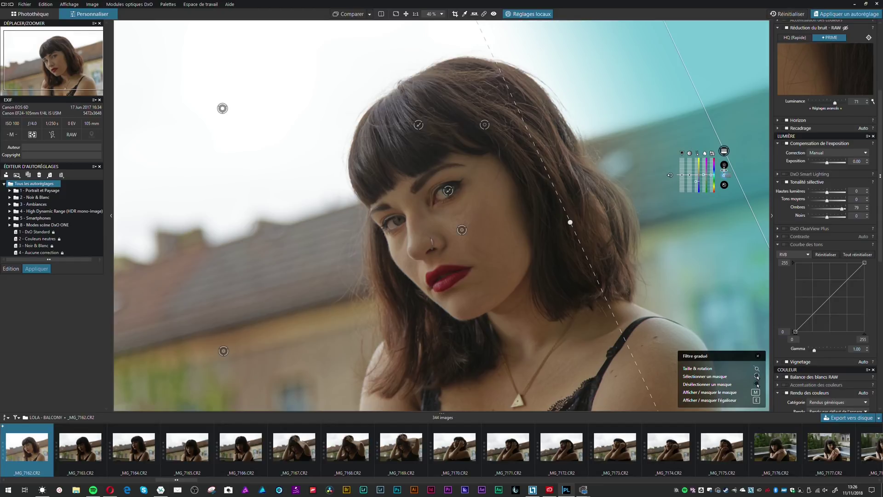
Lower the exposure of the graduated filter to about -1.76 and leave the local adjustments
{"action": "left_click", "coordinate": [724, 165]}
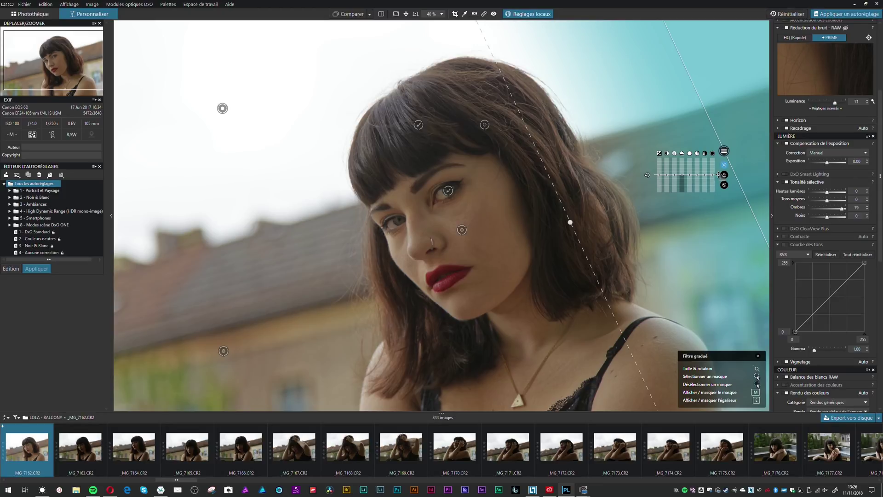
{"action": "left_click_drag", "start_coordinate": [660, 176], "coordinate": [660, 186]}
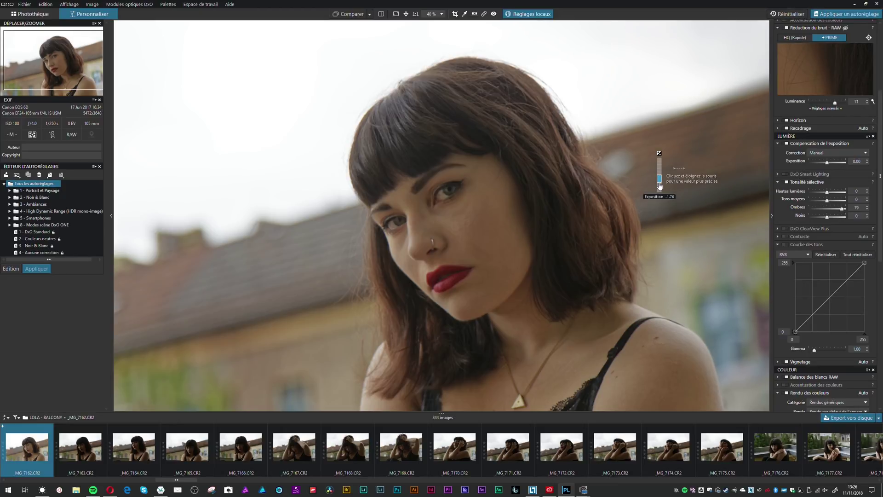
{"action": "left_click_drag", "start_coordinate": [660, 186], "coordinate": [663, 185]}
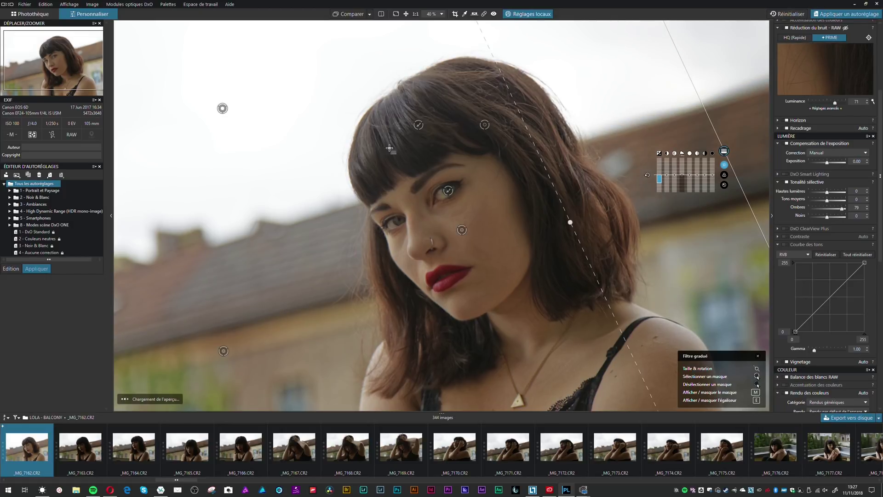
{"action": "scroll", "coordinate": [389, 186], "scroll_direction": "down", "scroll_amount": 1}
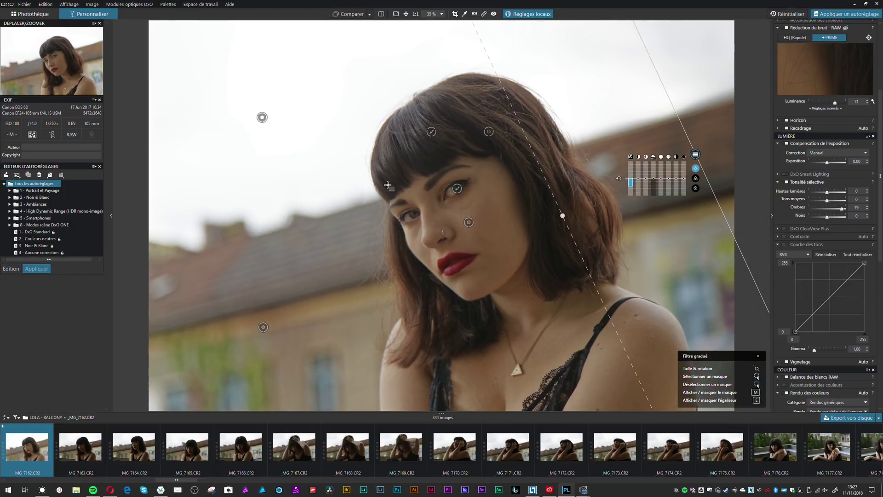
{"action": "scroll", "coordinate": [388, 185], "scroll_direction": "down", "scroll_amount": 1}
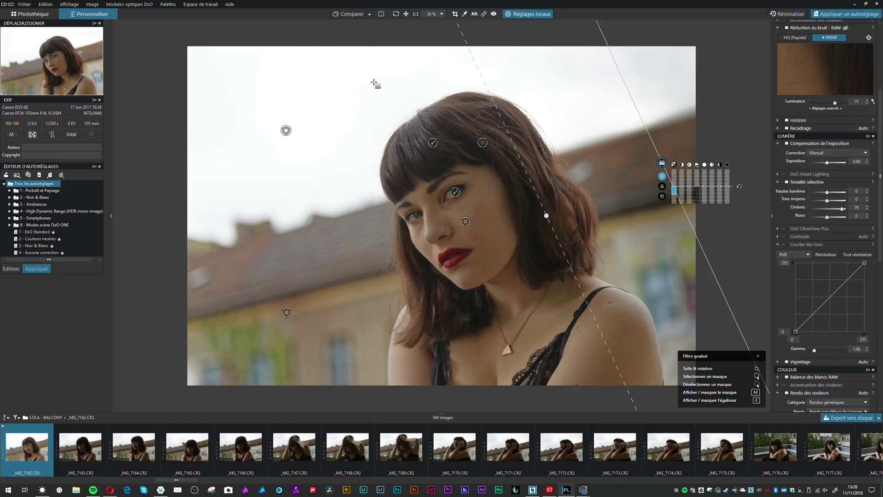
{"action": "scroll", "coordinate": [410, 119], "scroll_direction": "up", "scroll_amount": 2}
{"action": "scroll", "coordinate": [353, 187], "scroll_direction": "down", "scroll_amount": 2}
{"action": "scroll", "coordinate": [354, 187], "scroll_direction": "up", "scroll_amount": 2}
{"action": "key", "text": "Escape"}
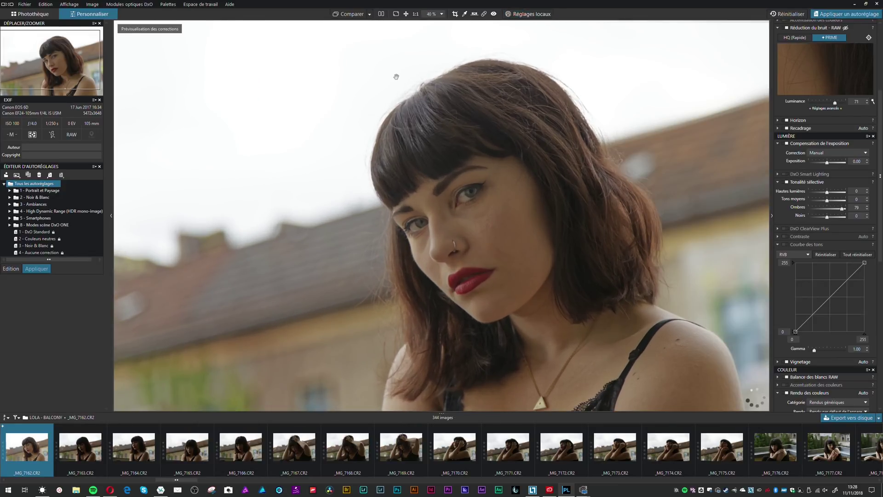
Compare the corrected portrait with its uncorrected version and bring the colour, detail and geometry corrections into view
{"action": "scroll", "coordinate": [421, 96], "scroll_direction": "down", "scroll_amount": 1}
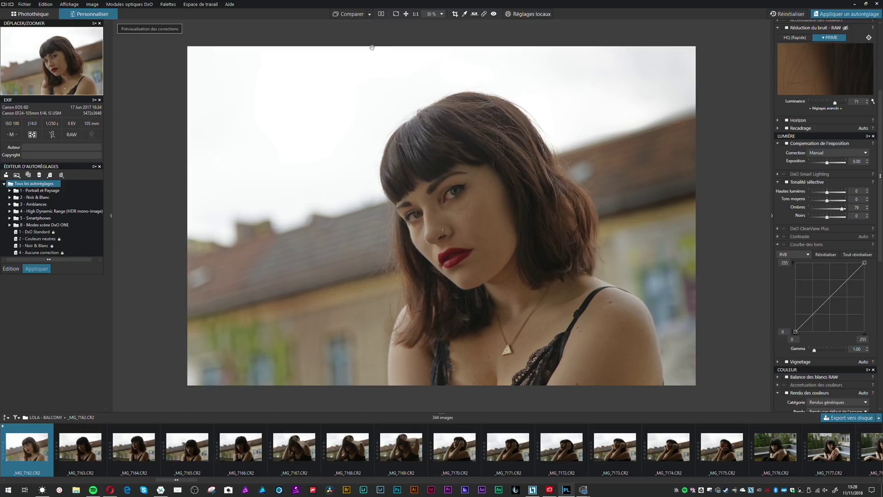
{"action": "left_click", "coordinate": [356, 14]}
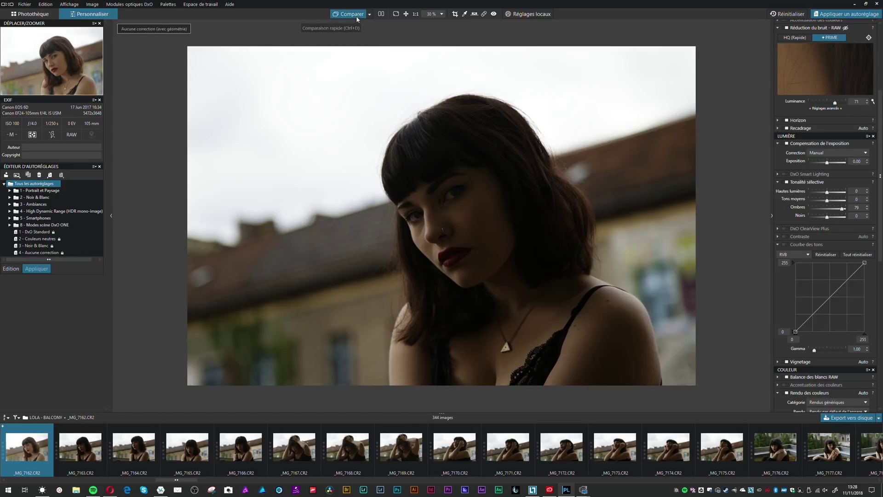
{"action": "left_click", "coordinate": [356, 14]}
{"action": "left_click", "coordinate": [357, 18]}
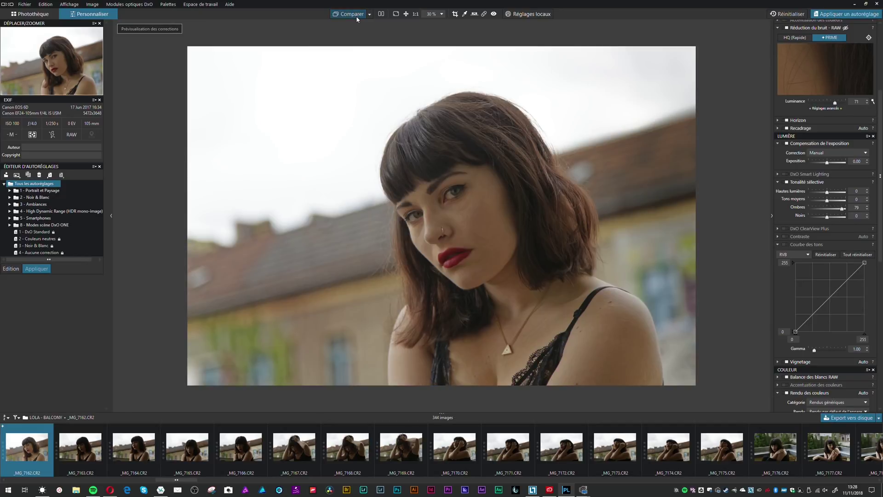
{"action": "left_click", "coordinate": [356, 18]}
{"action": "left_click_drag", "start_coordinate": [874, 234], "coordinate": [881, 388]}
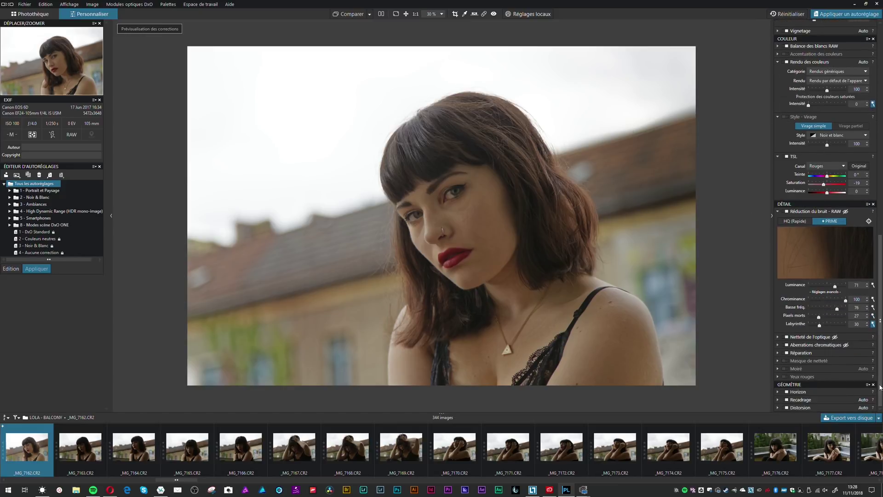